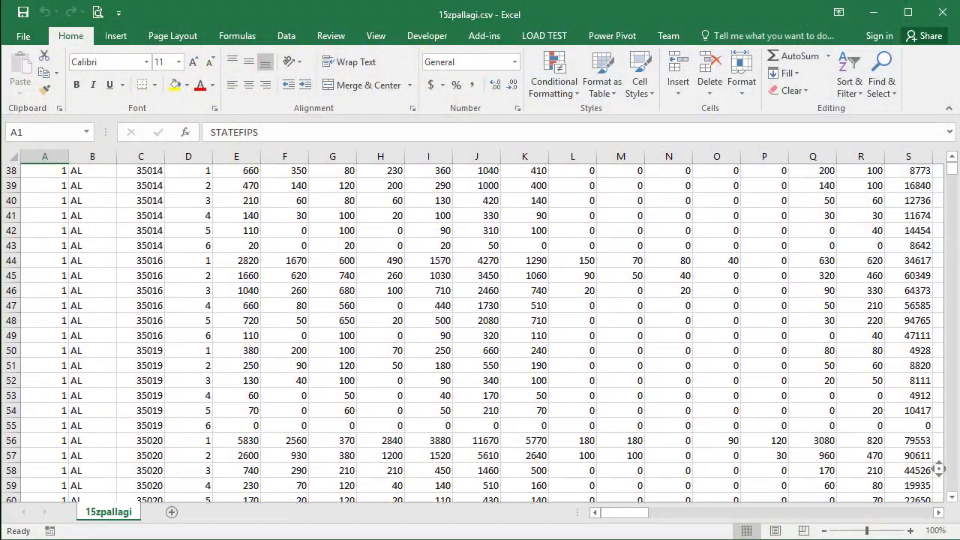
{"action": "scroll", "coordinate": [938, 469], "scroll_direction": "down", "scroll_amount": 10}
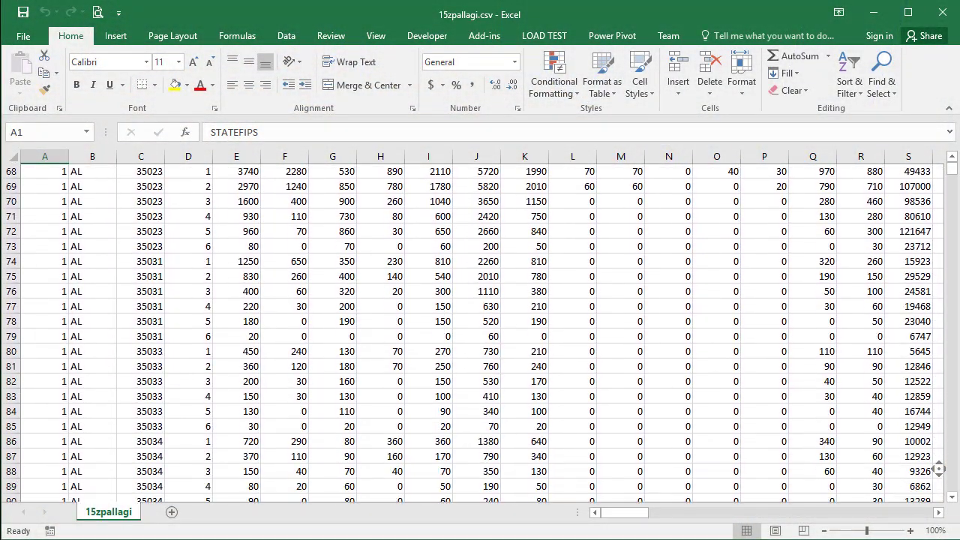
{"action": "scroll", "coordinate": [938, 469], "scroll_direction": "down", "scroll_amount": 11}
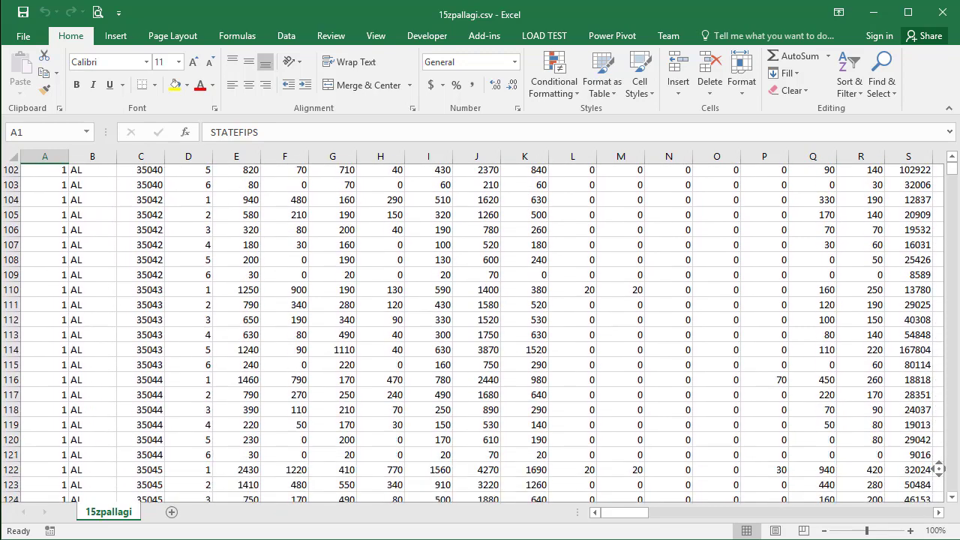
{"action": "scroll", "coordinate": [938, 470], "scroll_direction": "down", "scroll_amount": 11}
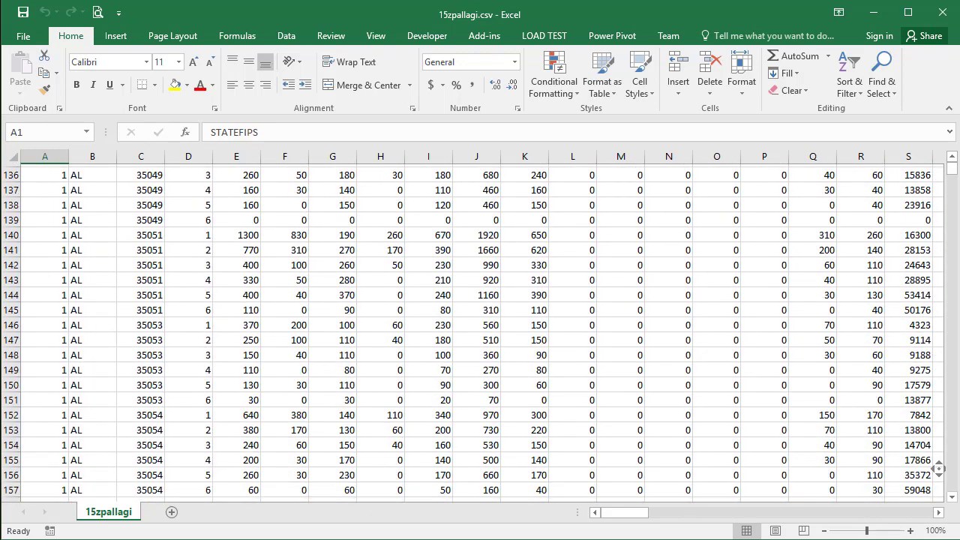
{"action": "scroll", "coordinate": [938, 470], "scroll_direction": "down", "scroll_amount": 11}
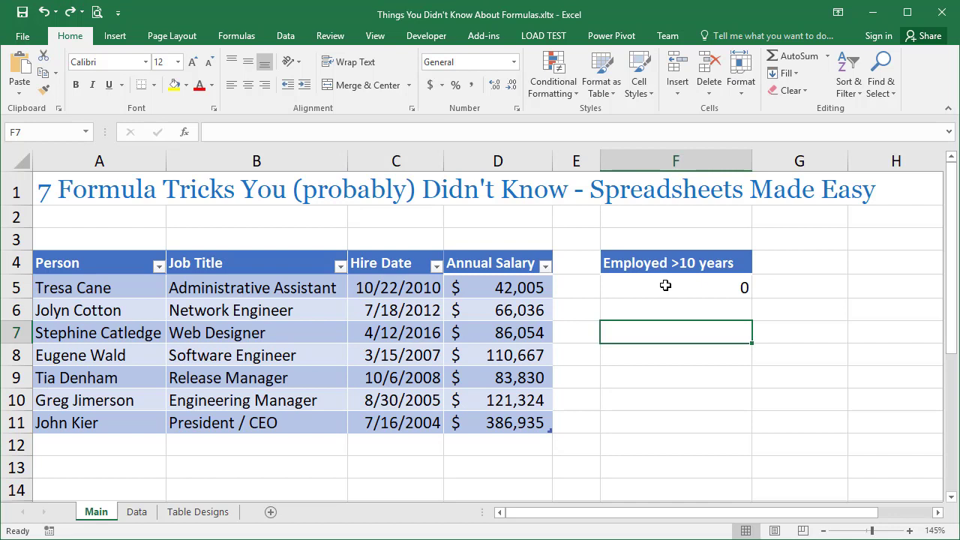
Open Evaluate Formula for the "Employed >10 years" formula in cell F5.
{"action": "left_click", "coordinate": [665, 286]}
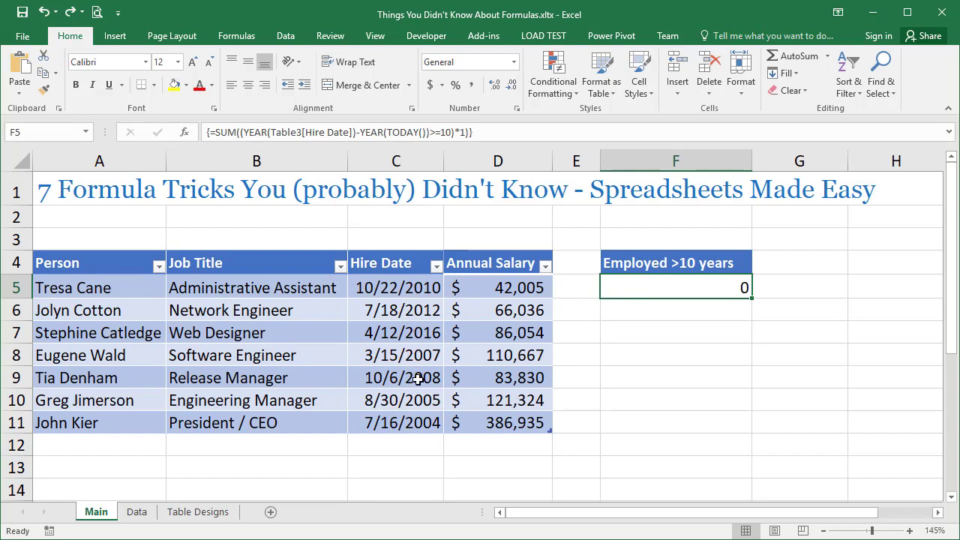
{"action": "left_click_drag", "start_coordinate": [416, 399], "coordinate": [409, 421]}
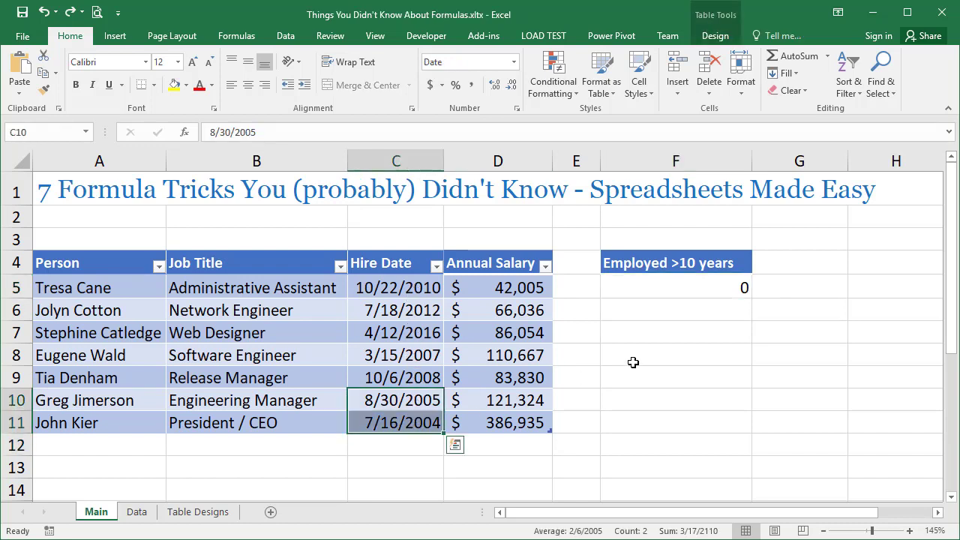
{"action": "left_click", "coordinate": [688, 291]}
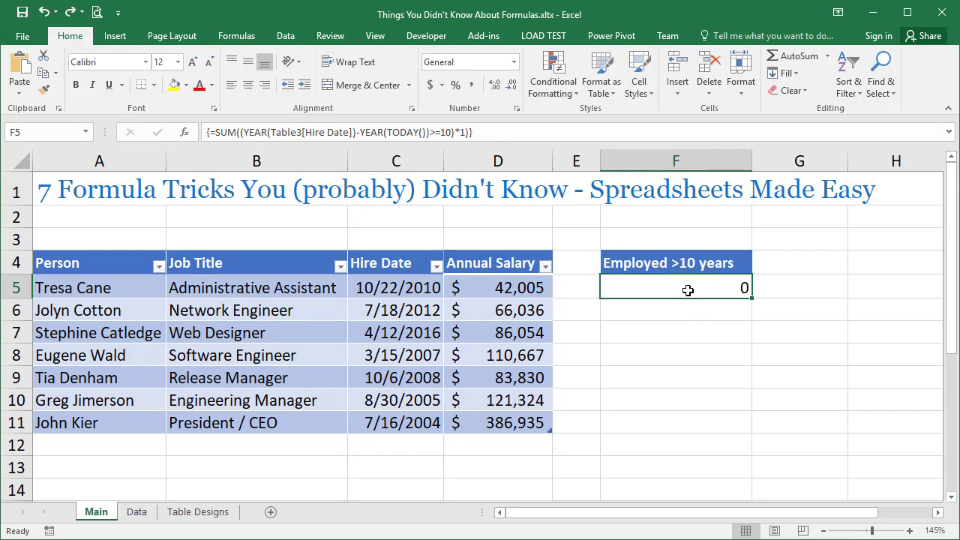
{"action": "left_click", "coordinate": [229, 36]}
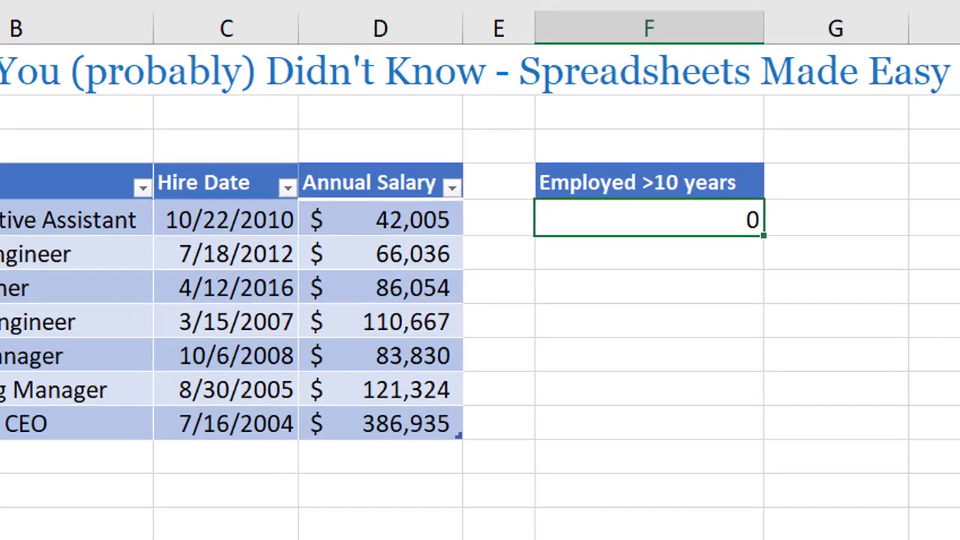
{"action": "left_click", "coordinate": [691, 90]}
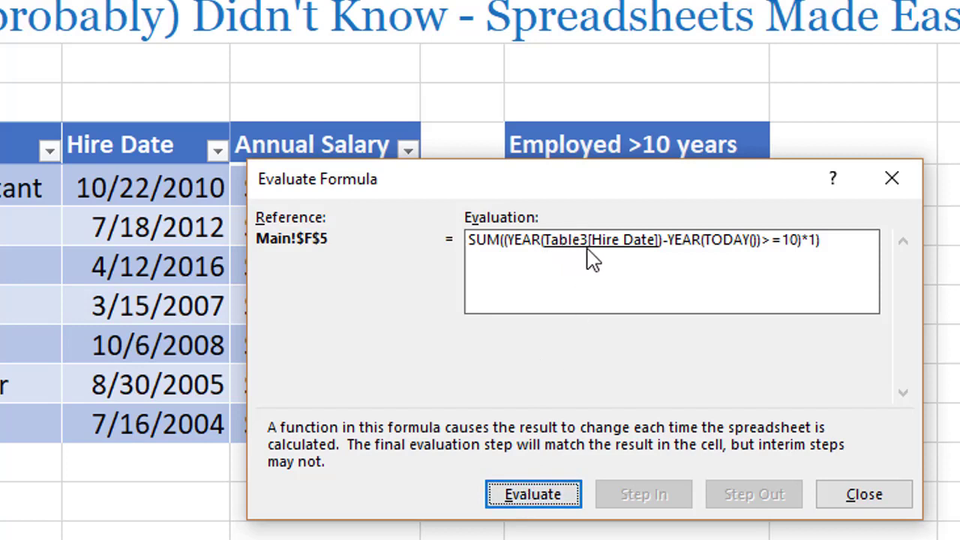
Evaluate the "Employed >10 years" formula part by part through to its final result, and close the evaluation.
{"action": "left_click", "coordinate": [535, 497]}
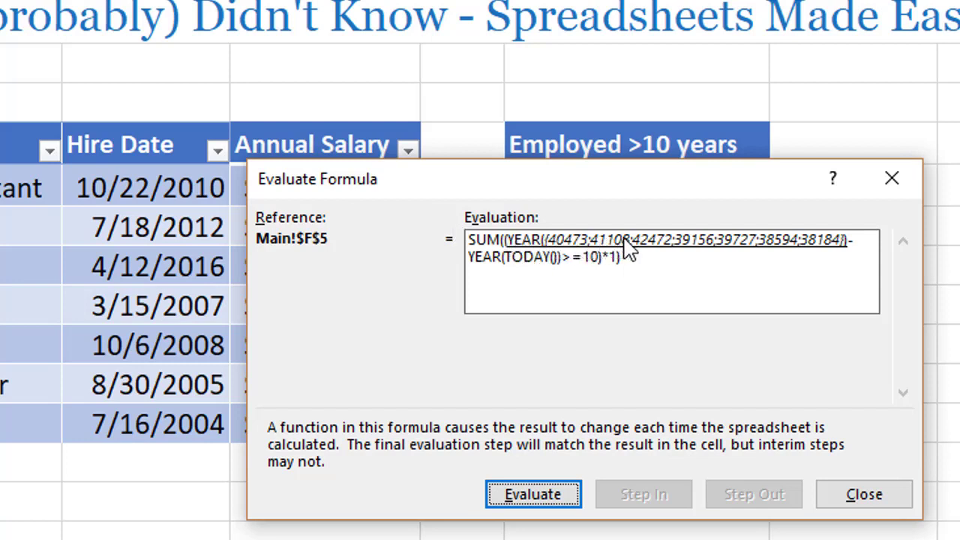
{"action": "left_click", "coordinate": [517, 495]}
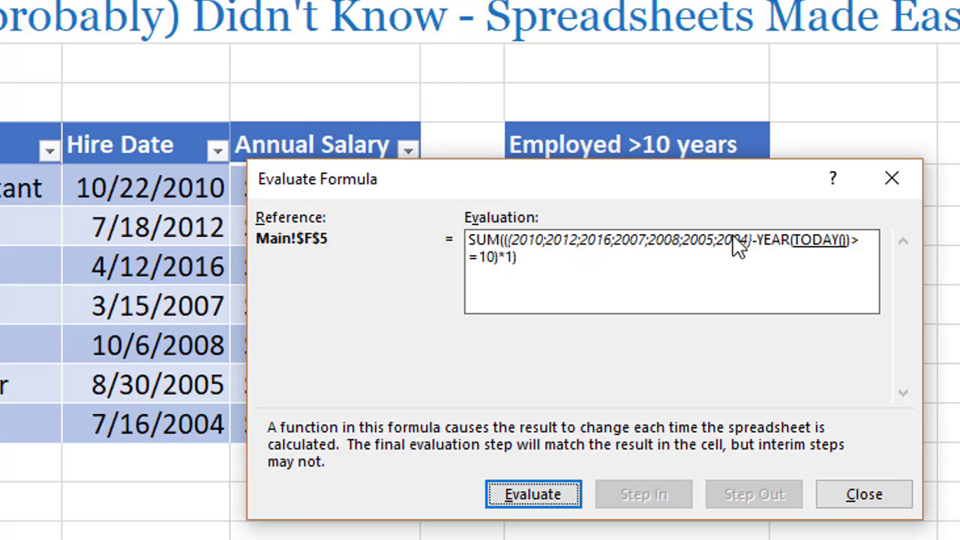
{"action": "left_click", "coordinate": [564, 497]}
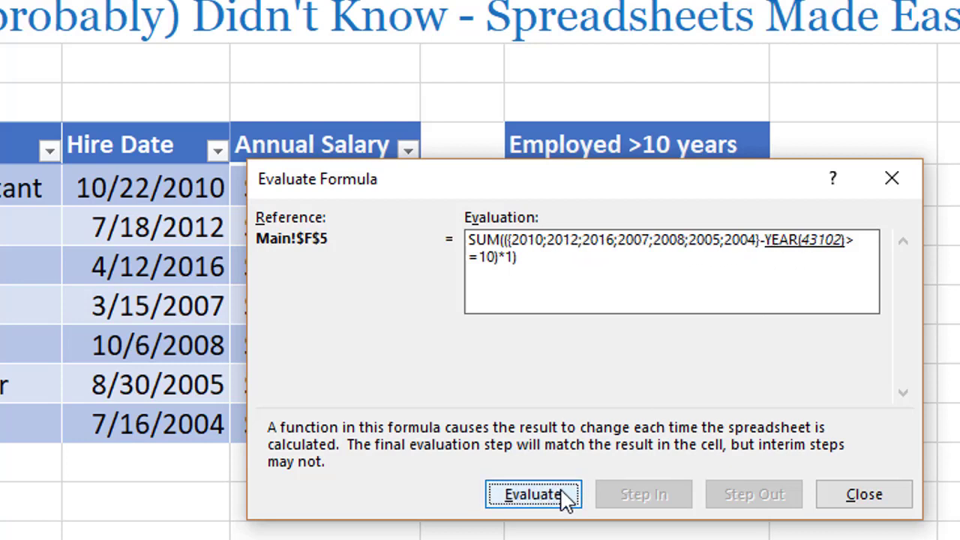
{"action": "left_click", "coordinate": [564, 498]}
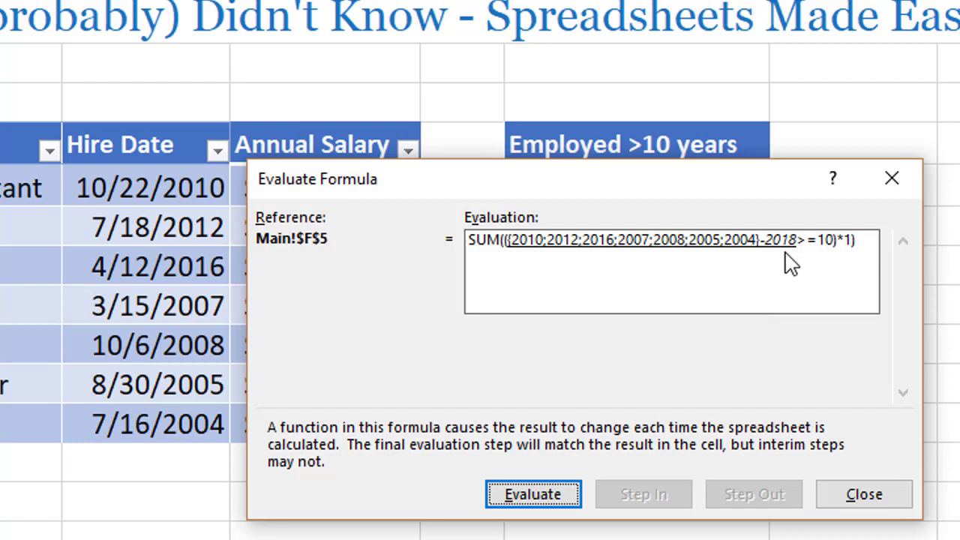
{"action": "left_click", "coordinate": [559, 495]}
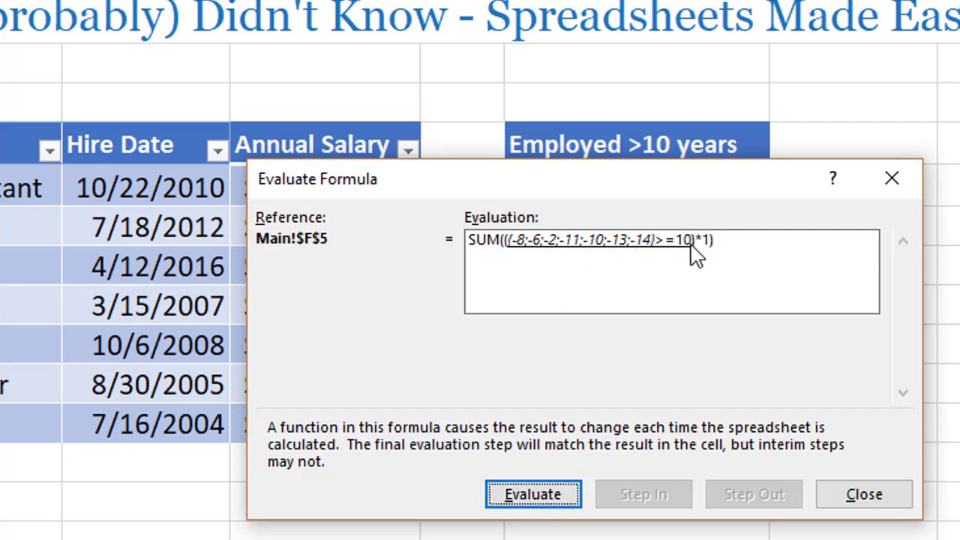
{"action": "left_click", "coordinate": [523, 496]}
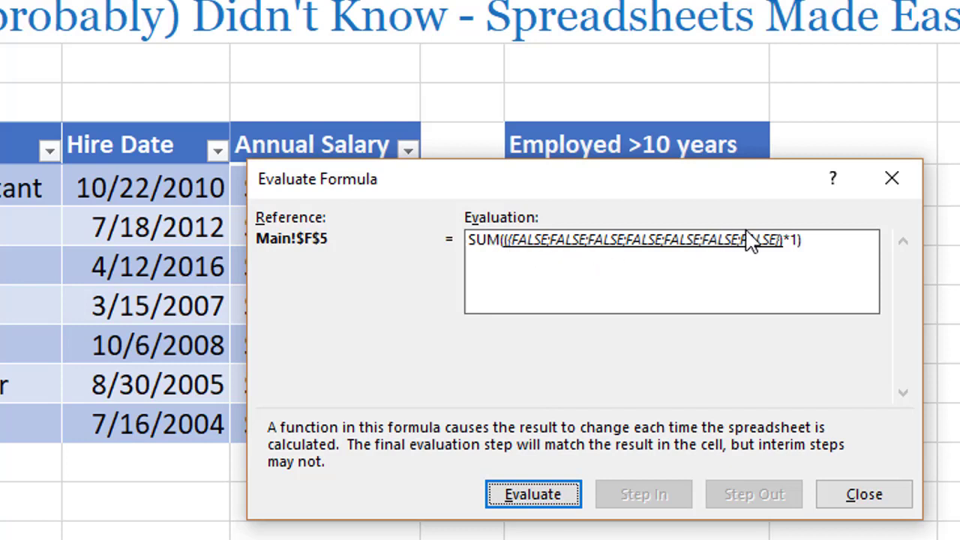
{"action": "left_click", "coordinate": [529, 501]}
{"action": "left_click", "coordinate": [531, 497]}
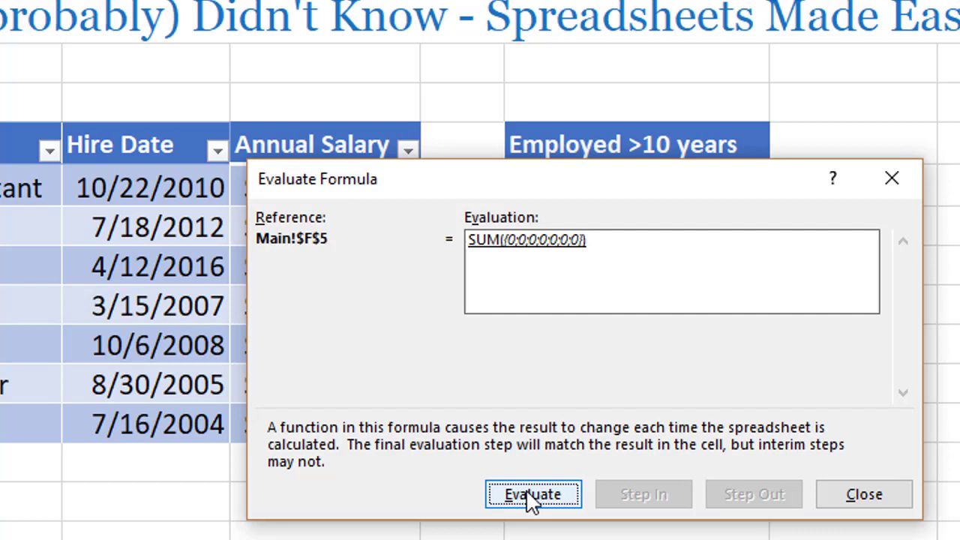
{"action": "left_click", "coordinate": [533, 497]}
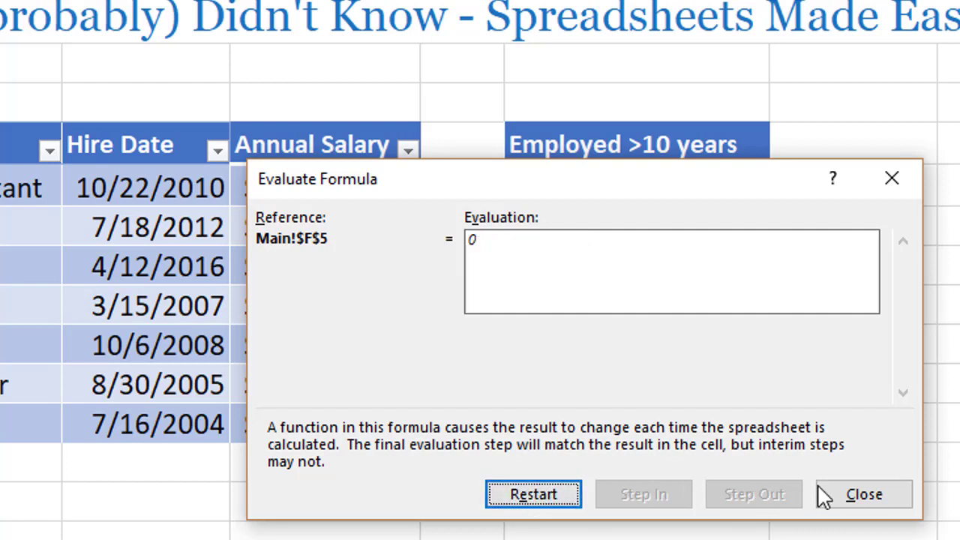
{"action": "left_click", "coordinate": [848, 497]}
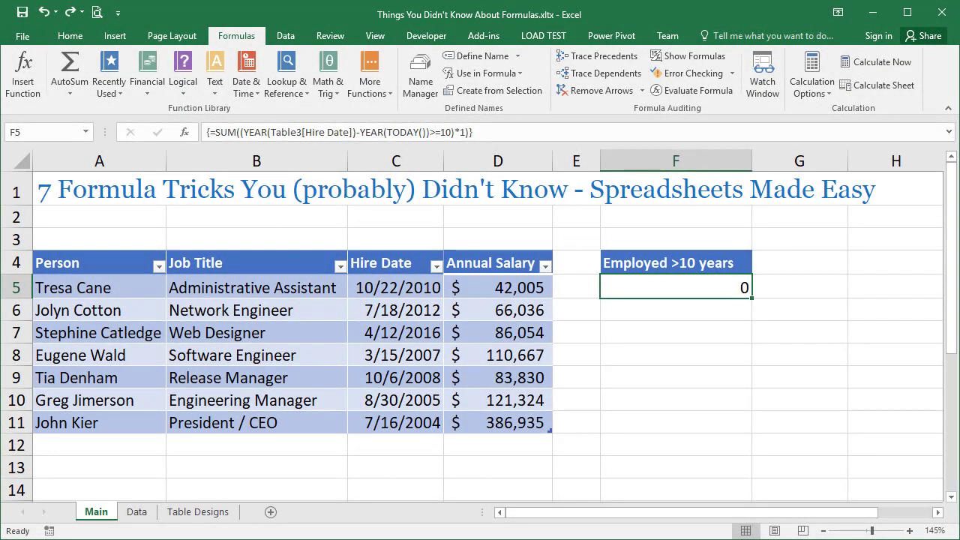
Convert the employee table on the Main sheet to a normal range.
{"action": "left_click", "coordinate": [505, 285]}
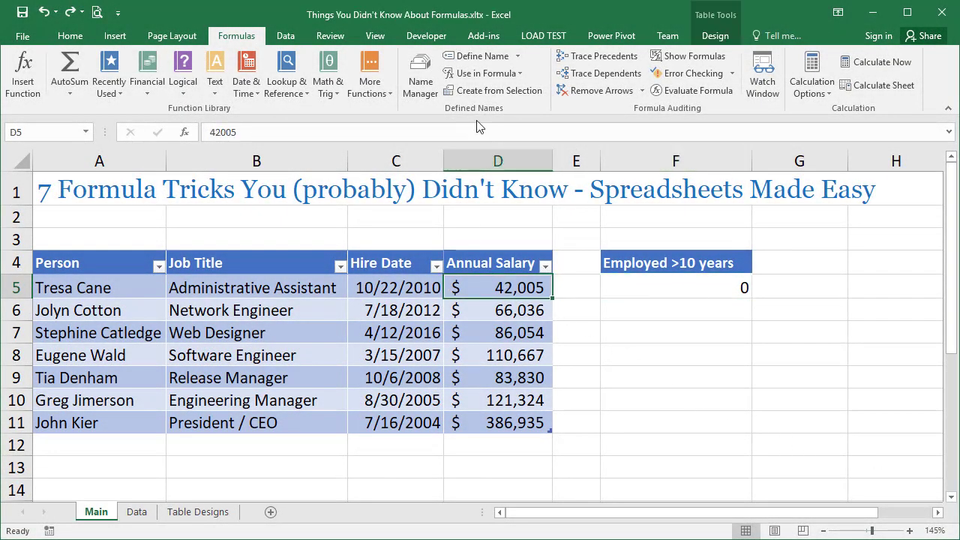
{"action": "left_click", "coordinate": [715, 37]}
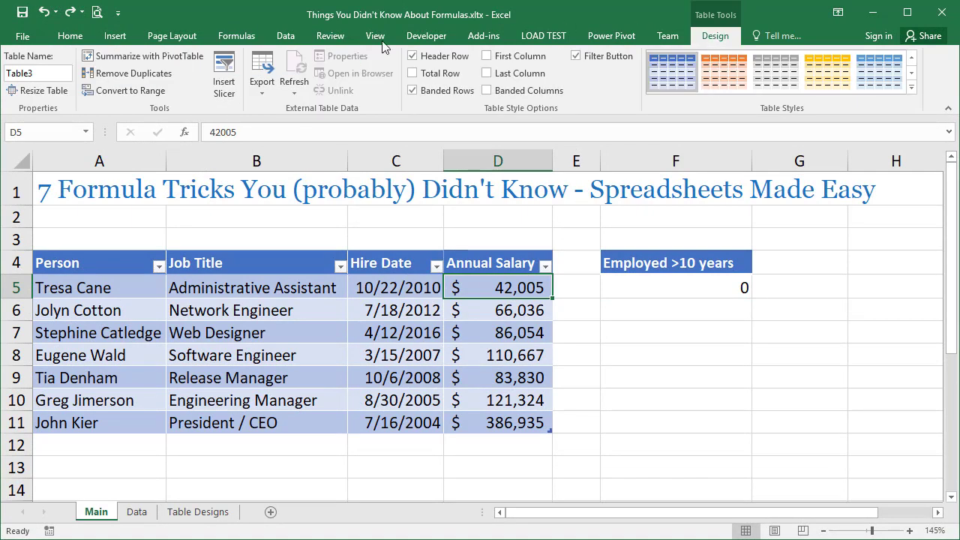
{"action": "left_click", "coordinate": [129, 90]}
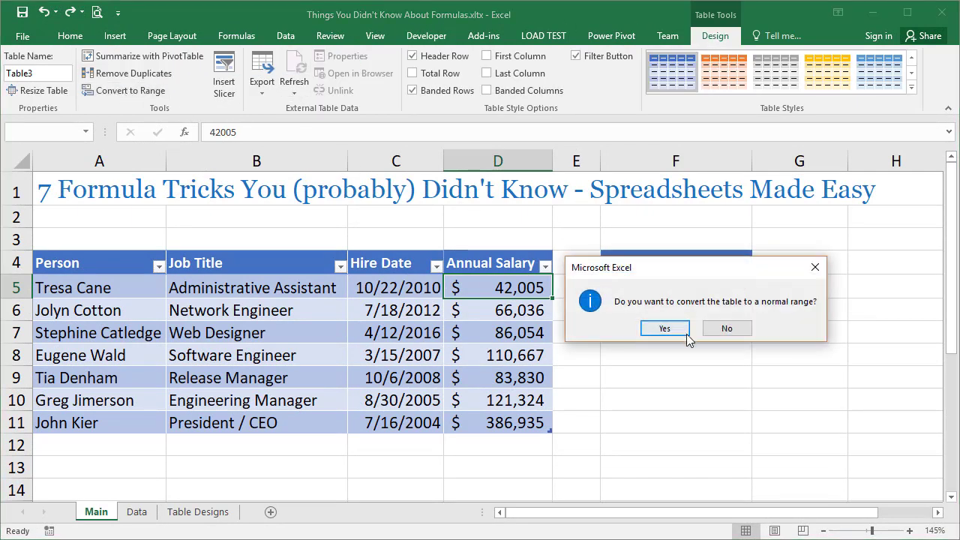
{"action": "left_click", "coordinate": [664, 335]}
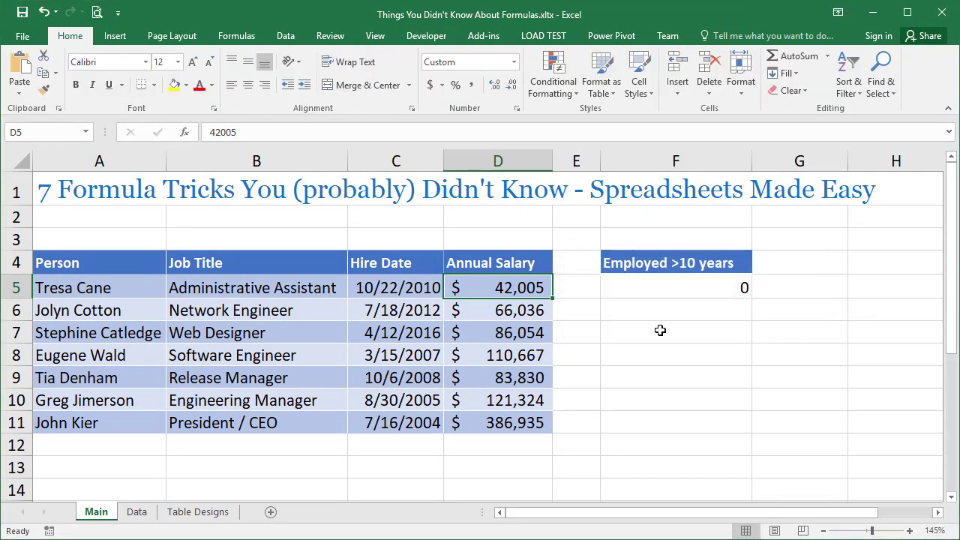
Insert a new column E after Annual Salary, headed "10% Potential Bonus" in E4 and wide enough to fit that header.
{"action": "right_click", "coordinate": [574, 159]}
{"action": "left_click", "coordinate": [607, 268]}
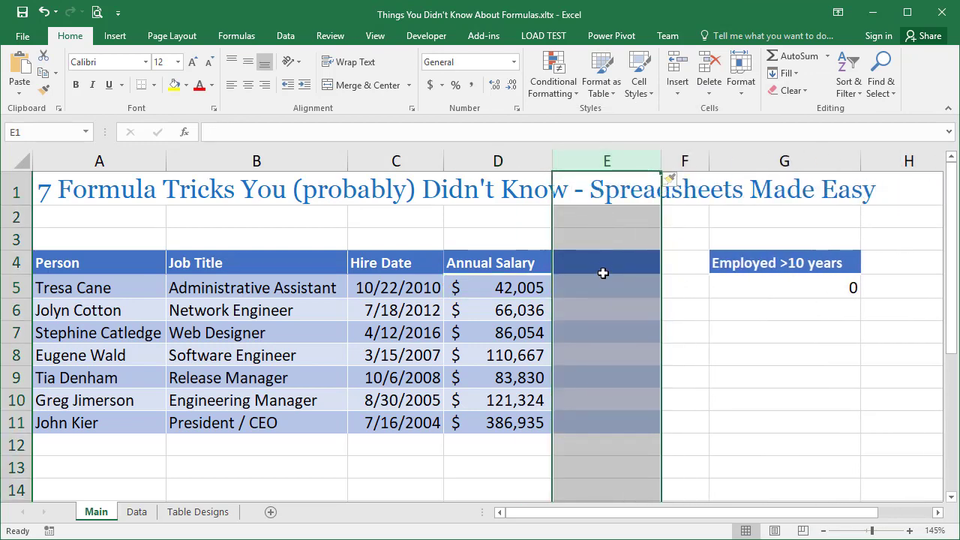
{"action": "left_click", "coordinate": [607, 265]}
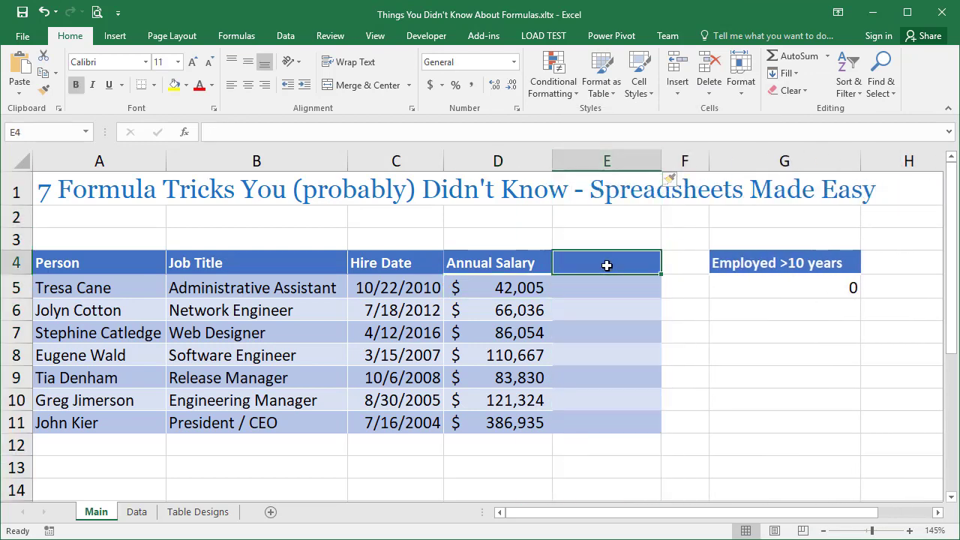
{"action": "type", "text": "10"}
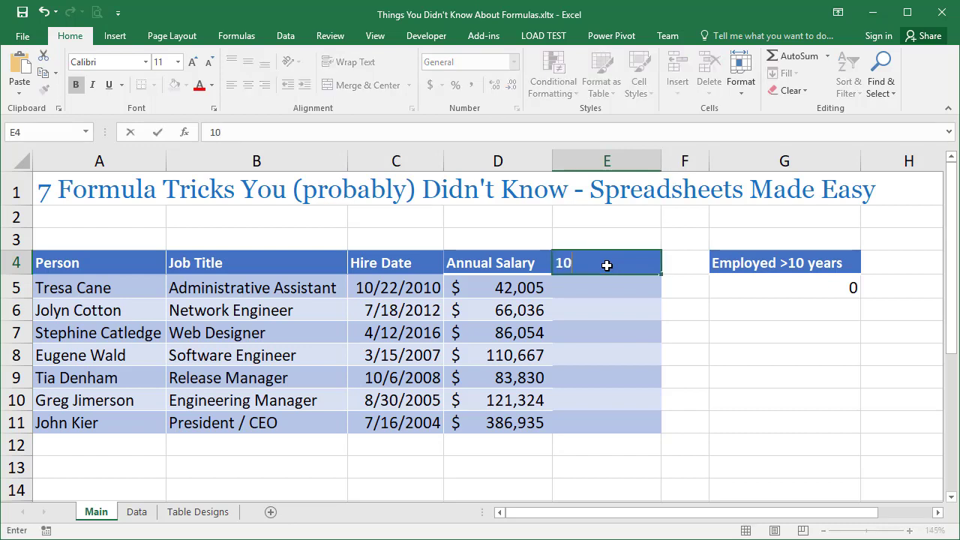
{"action": "type", "text": "% Potential Bonus"}
{"action": "key", "text": "Return"}
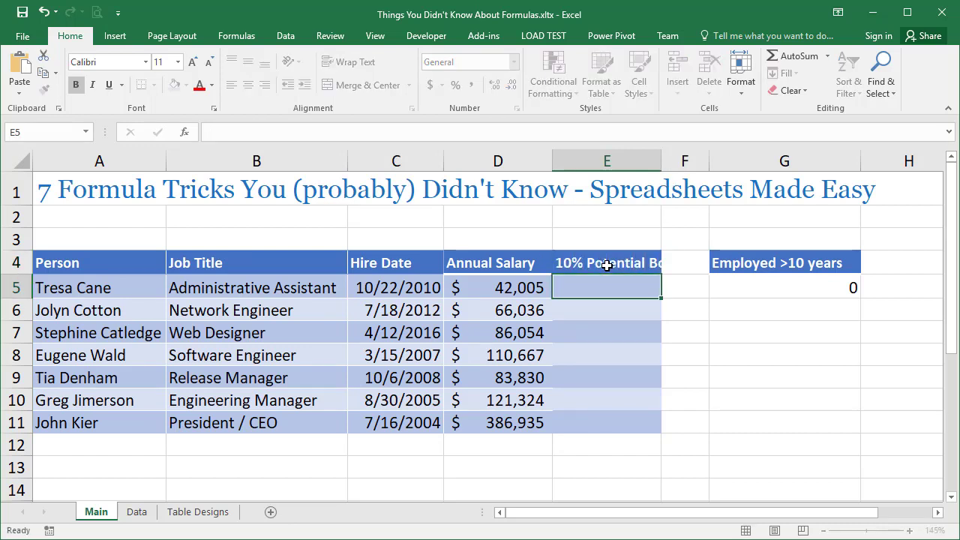
{"action": "double_click", "coordinate": [659, 161]}
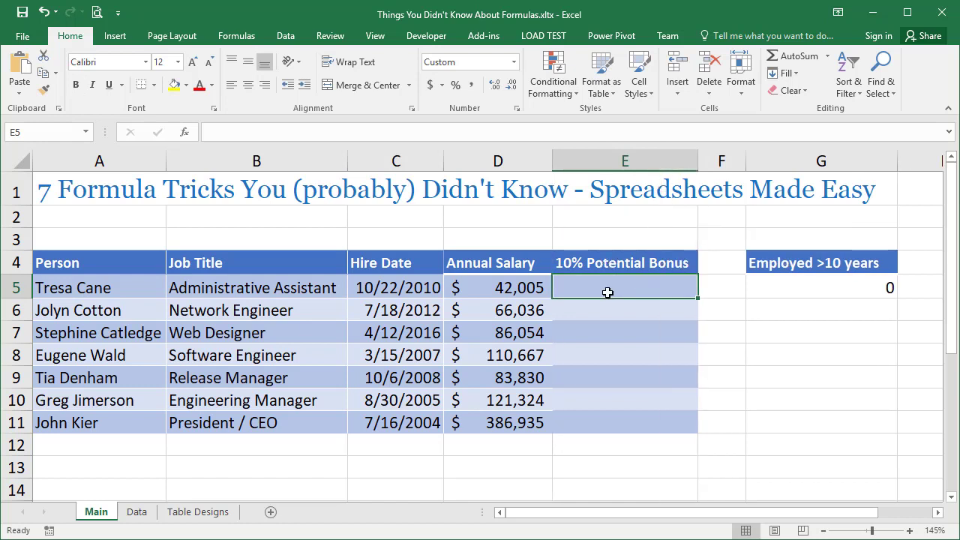
Enter =D5*0.1 in cell E5 and fill the formula down to E11.
{"action": "type", "text": "="}
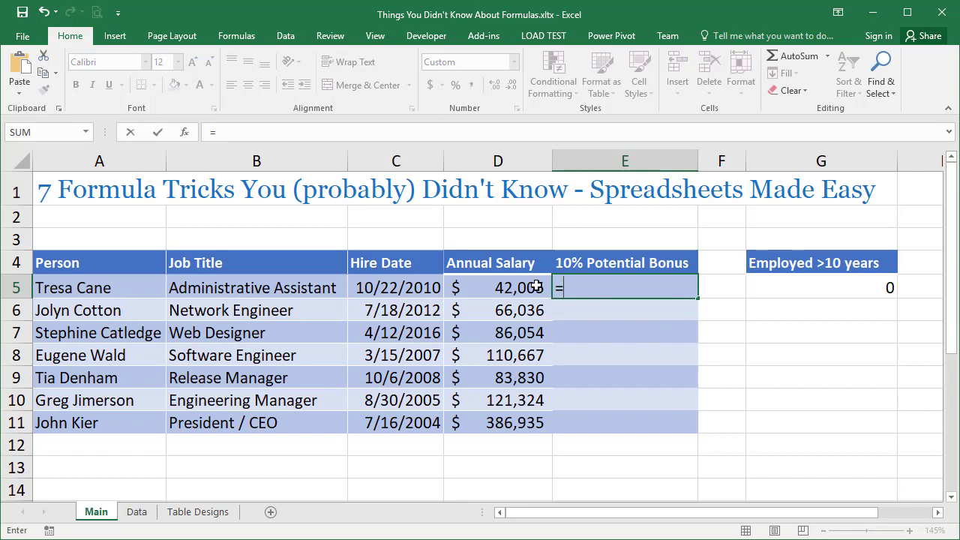
{"action": "left_click", "coordinate": [529, 286]}
{"action": "type", "text": "*"}
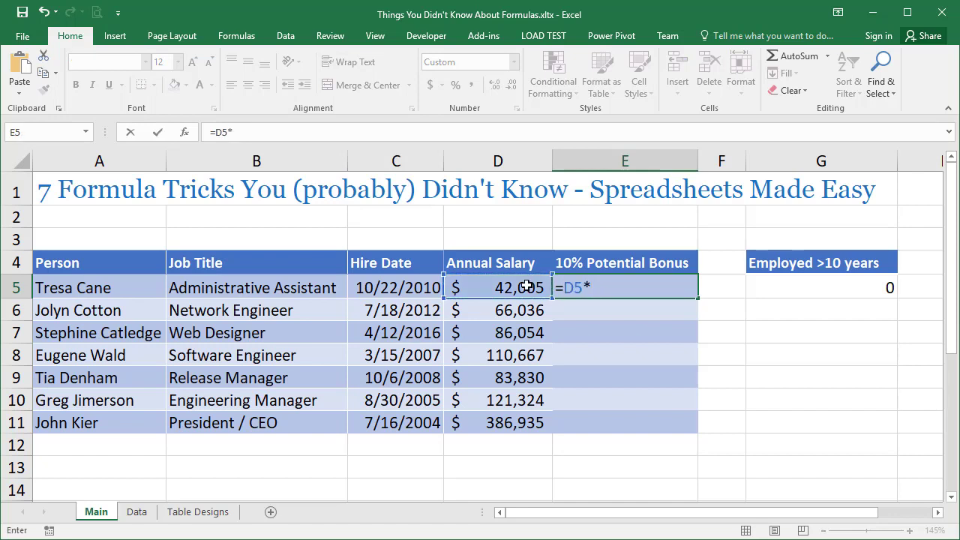
{"action": "key", "text": "Return"}
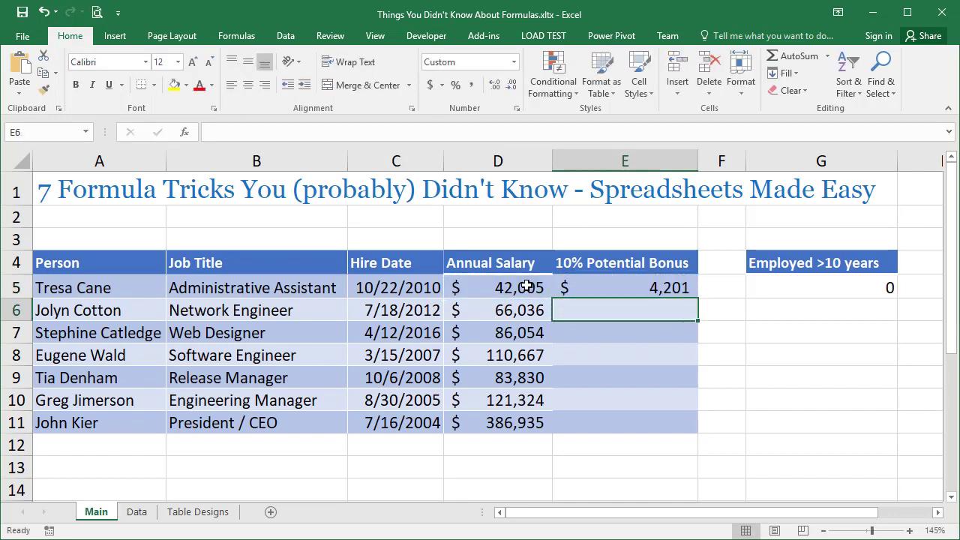
{"action": "left_click", "coordinate": [630, 283]}
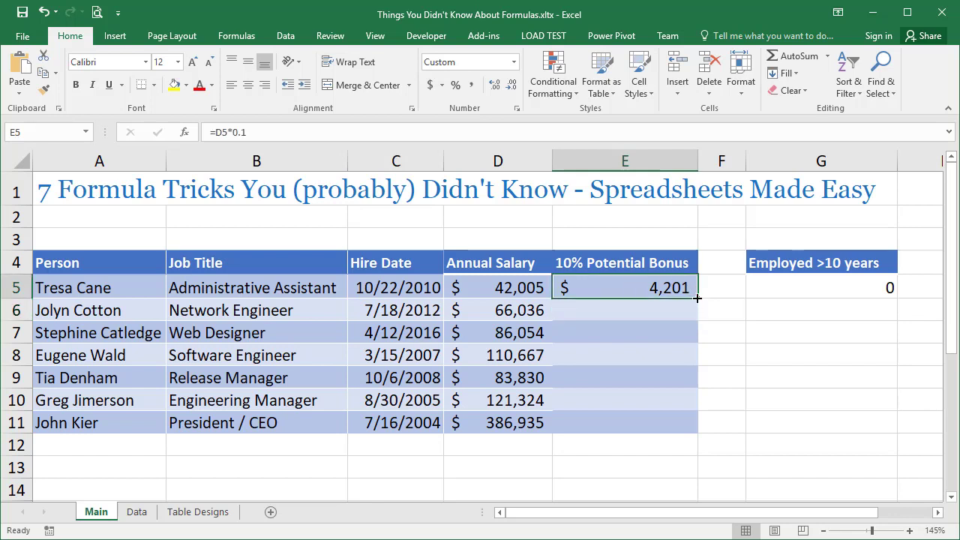
{"action": "left_click_drag", "start_coordinate": [697, 298], "coordinate": [705, 431]}
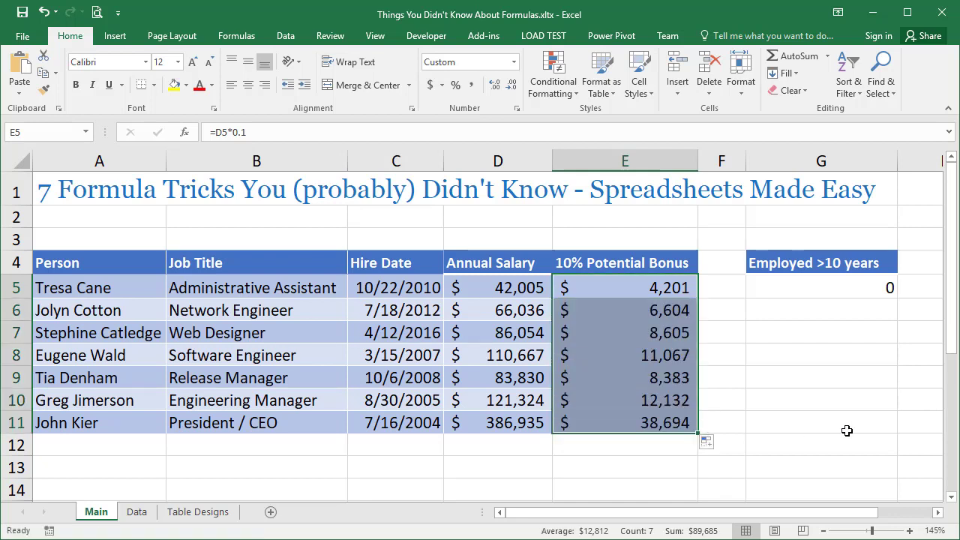
{"action": "left_click", "coordinate": [762, 423]}
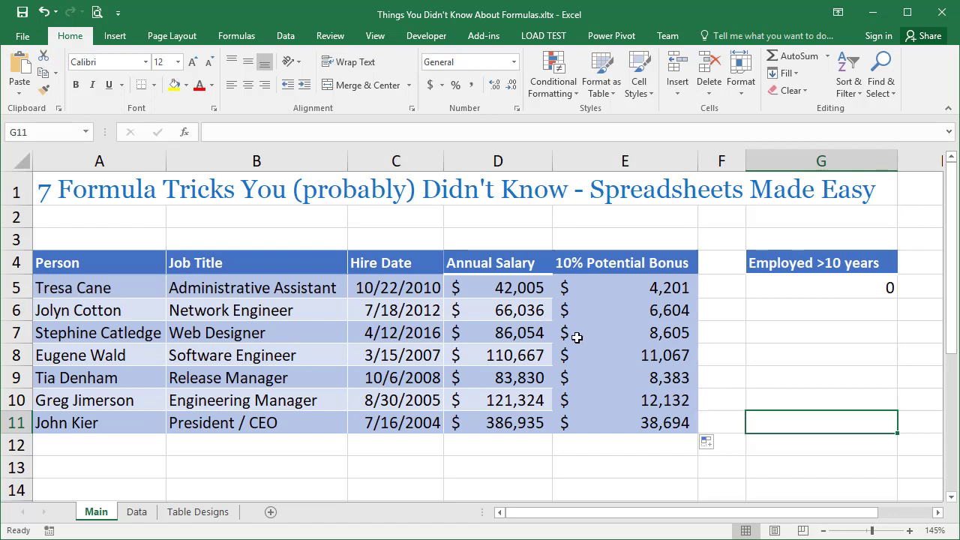
Undo the fill down the bonus column and clear the formula from cell E5.
{"action": "key", "text": "ctrl+z"}
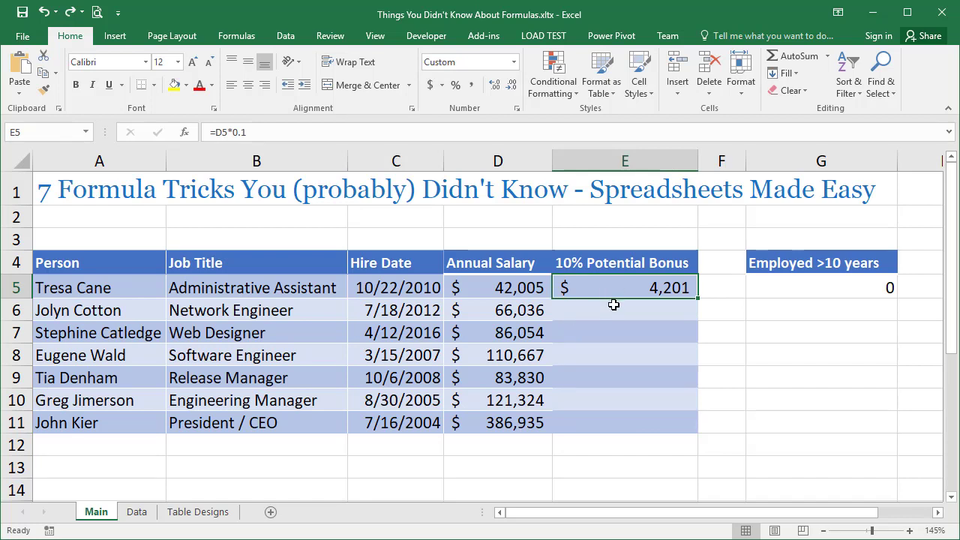
{"action": "key", "text": "Delete"}
Enter =D5*0.1 in all of E5:E11 at once and check the formulas in cells E5 to E7.
{"action": "left_click_drag", "start_coordinate": [605, 287], "coordinate": [594, 428]}
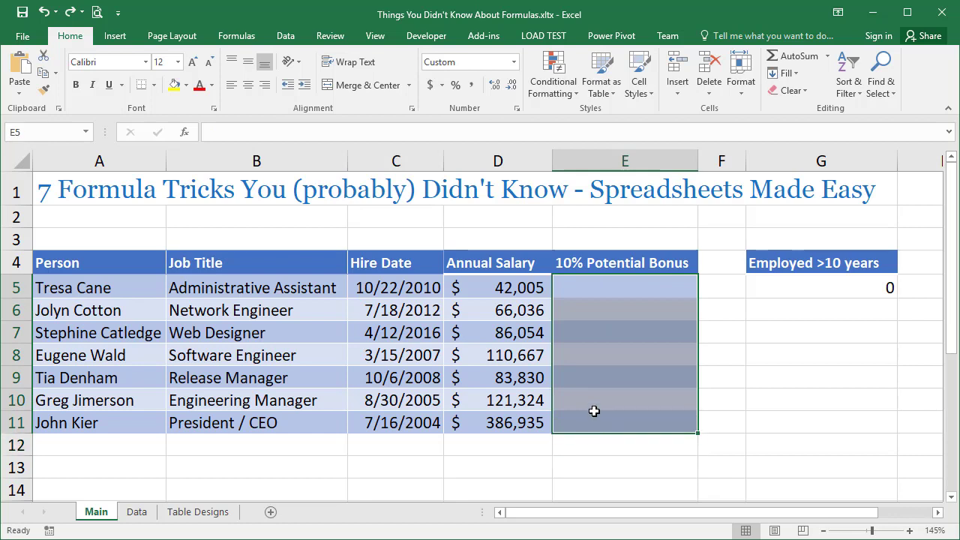
{"action": "type", "text": "="}
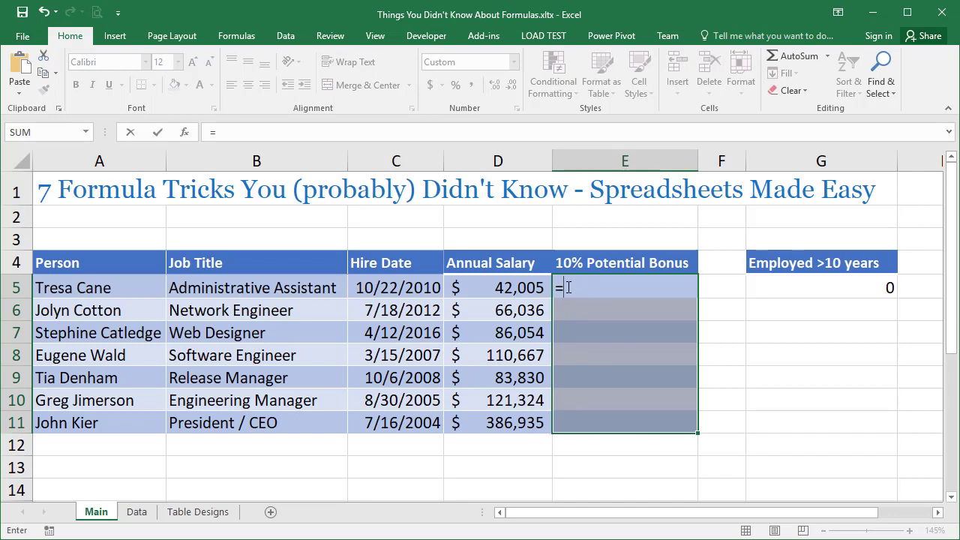
{"action": "left_click", "coordinate": [518, 286]}
{"action": "type", "text": "*0.1"}
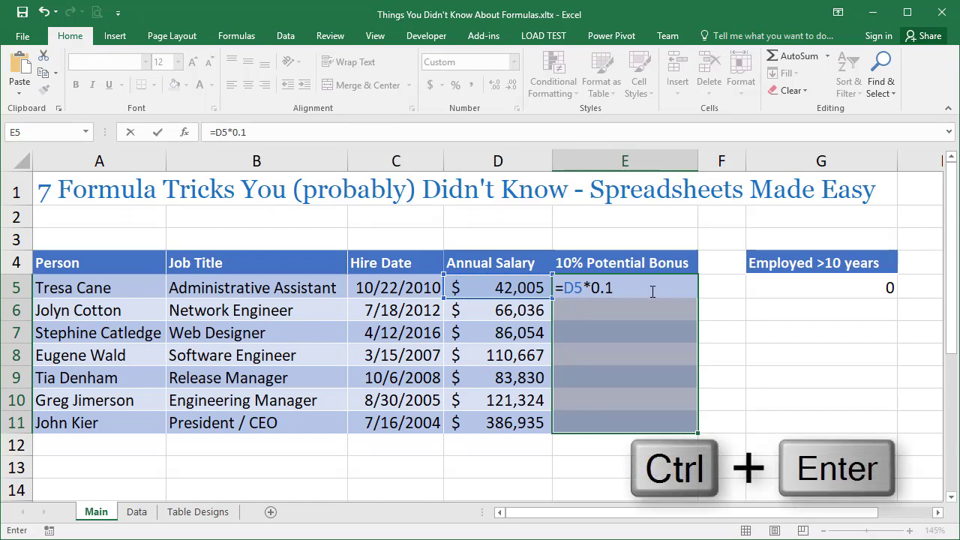
{"action": "key", "text": "ctrl+Return"}
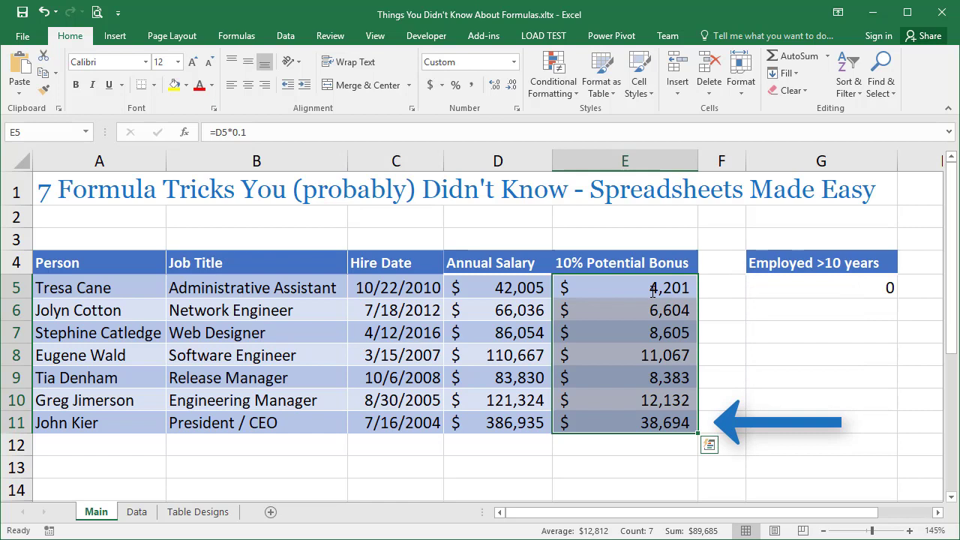
{"action": "left_click", "coordinate": [618, 291]}
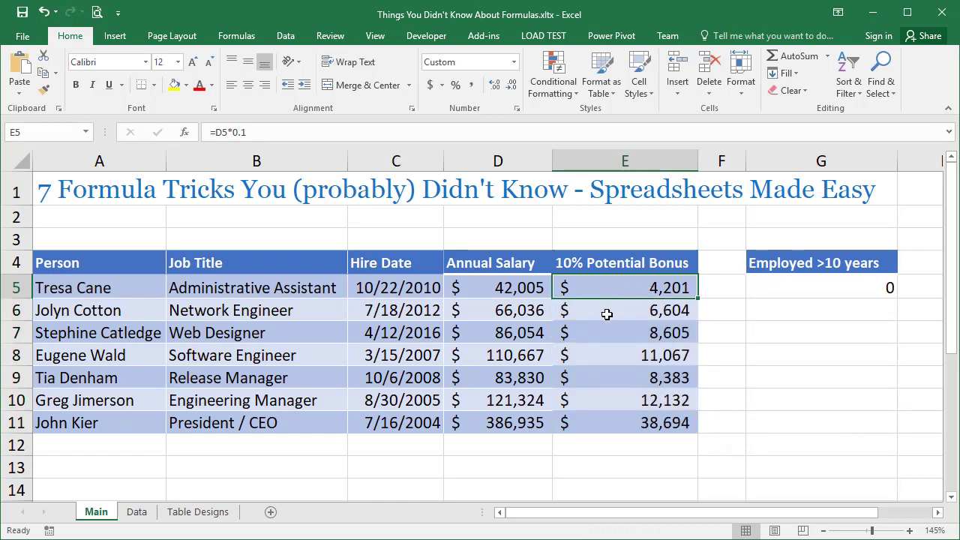
{"action": "left_click", "coordinate": [607, 314]}
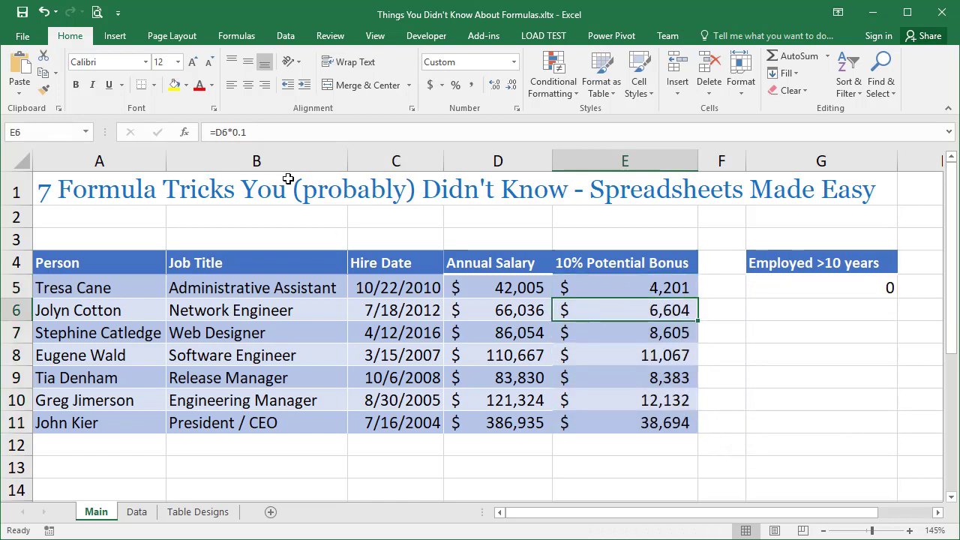
{"action": "left_click", "coordinate": [584, 340]}
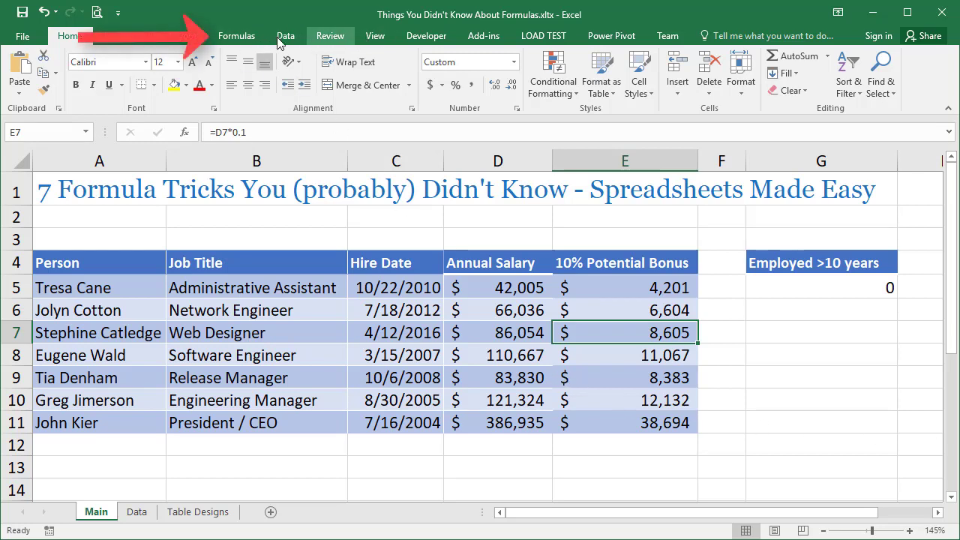
Show the formulas in the sheet's cells, examine the bonus and Employed >10 years columns, and return to displaying values.
{"action": "left_click", "coordinate": [236, 35]}
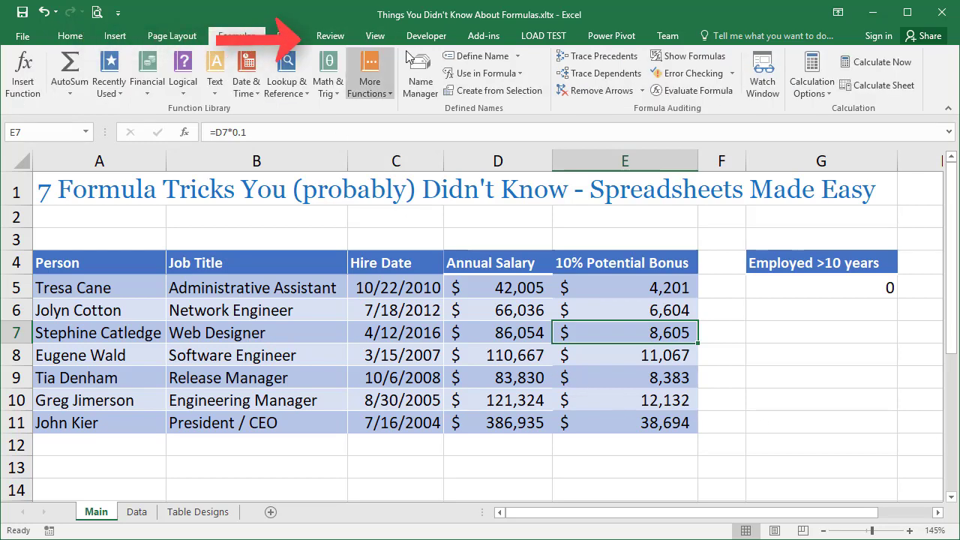
{"action": "left_click", "coordinate": [694, 57]}
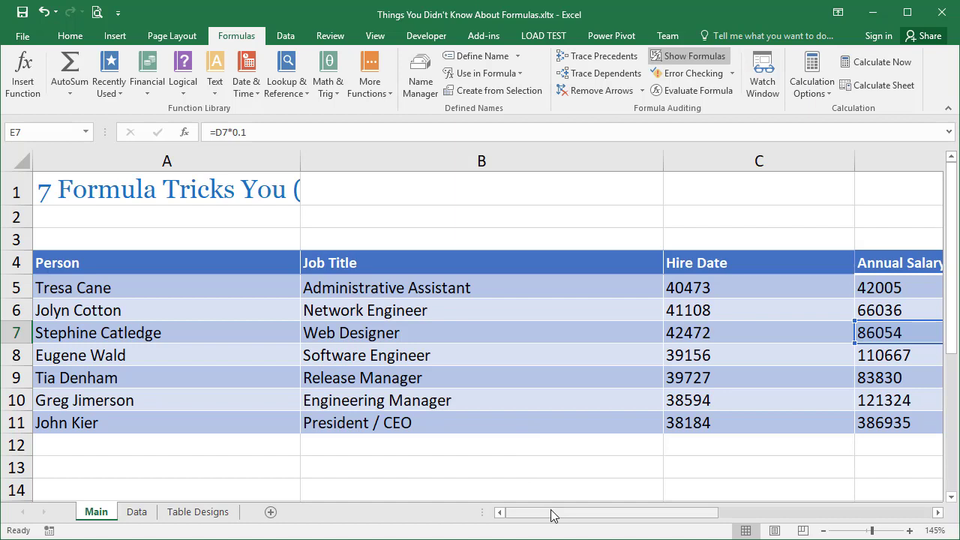
{"action": "left_click_drag", "start_coordinate": [553, 515], "coordinate": [734, 489]}
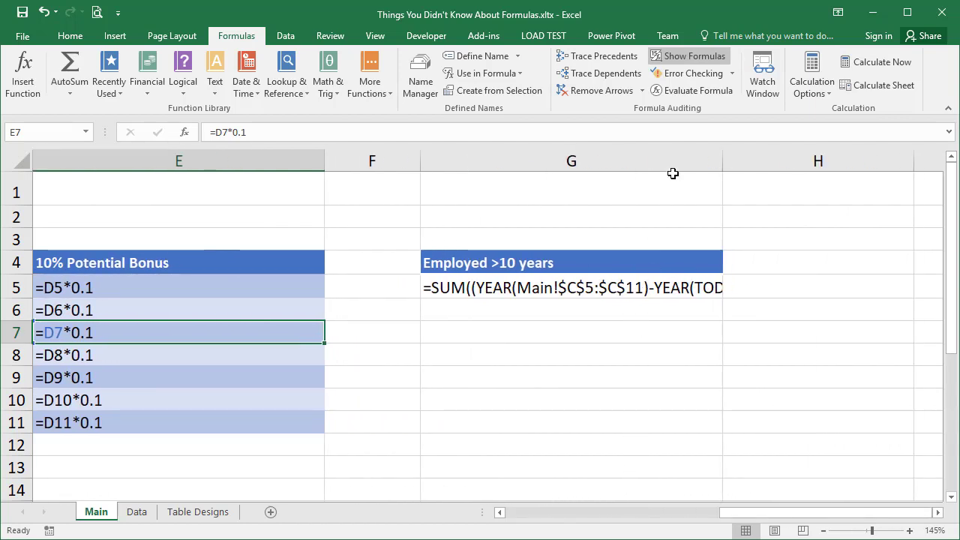
{"action": "left_click", "coordinate": [683, 57]}
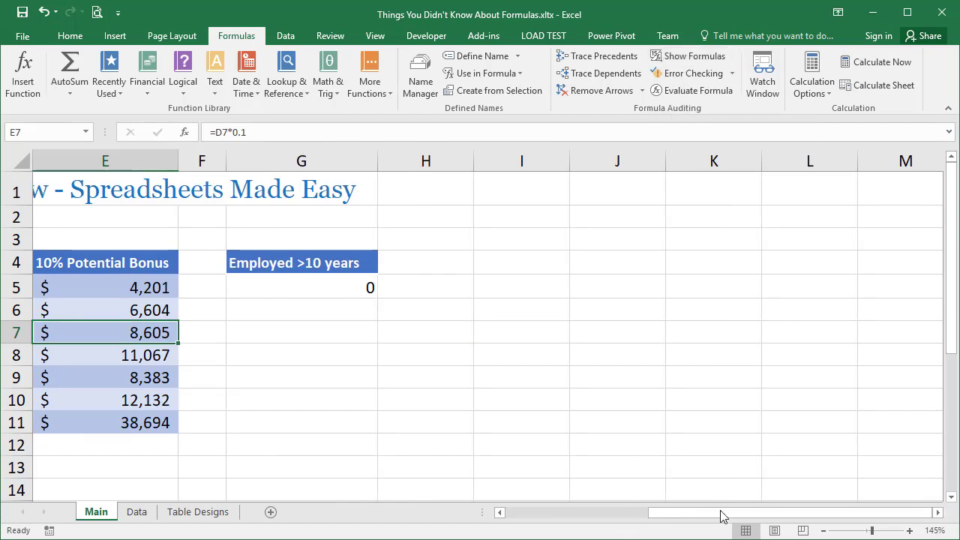
{"action": "left_click_drag", "start_coordinate": [716, 516], "coordinate": [642, 523]}
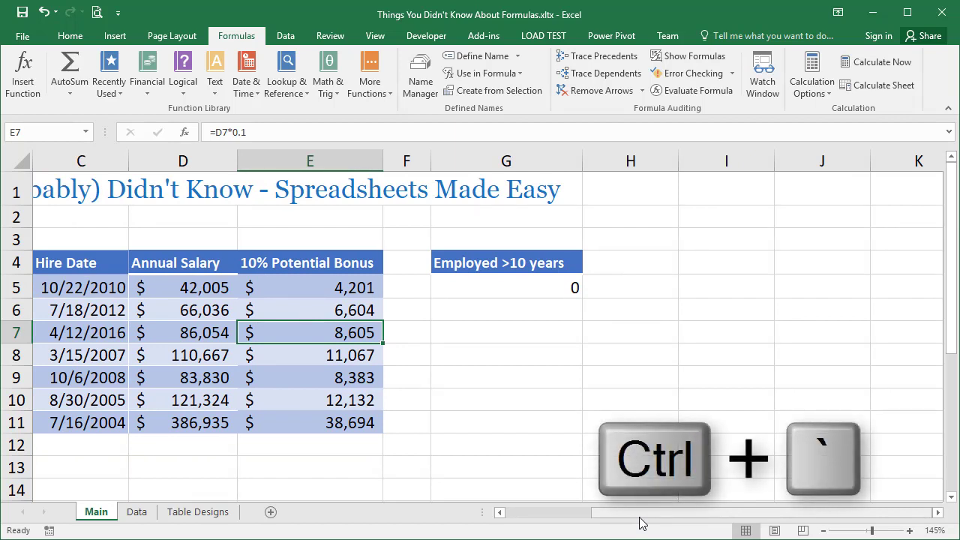
{"action": "key", "text": "ctrl+grave"}
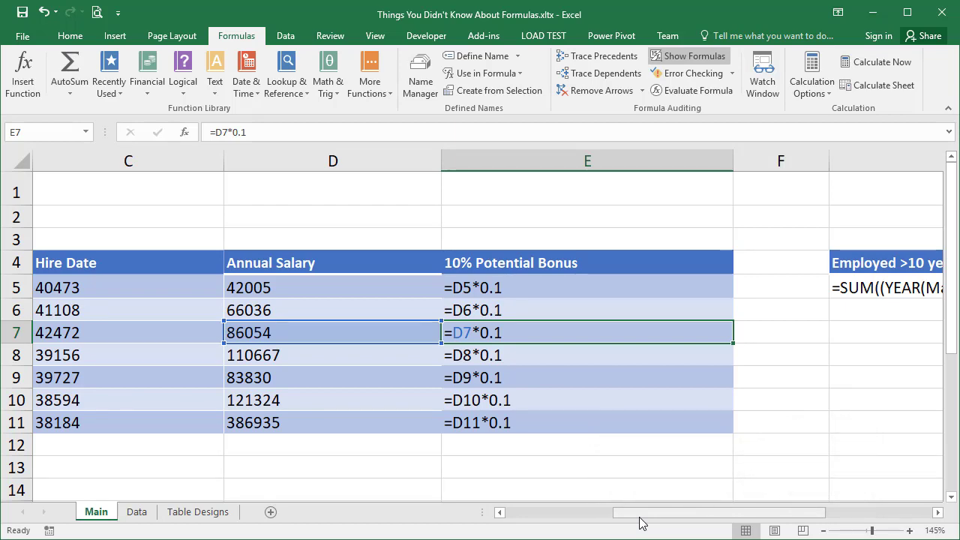
{"action": "key", "text": "ctrl+grave"}
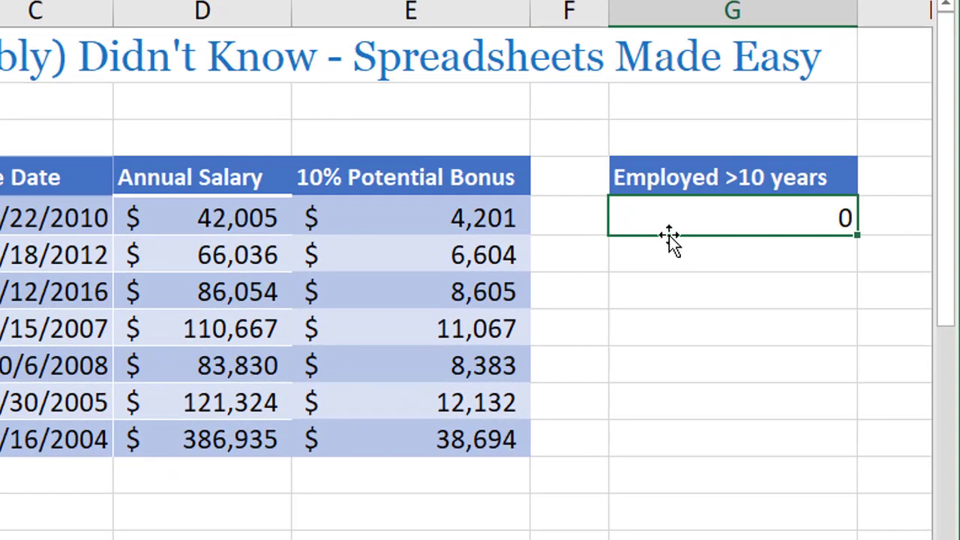
Open the G5 formula for editing and highlight the first YEAR function's serial_number argument, Main!$C$5:$C$11.
{"action": "double_click", "coordinate": [661, 220]}
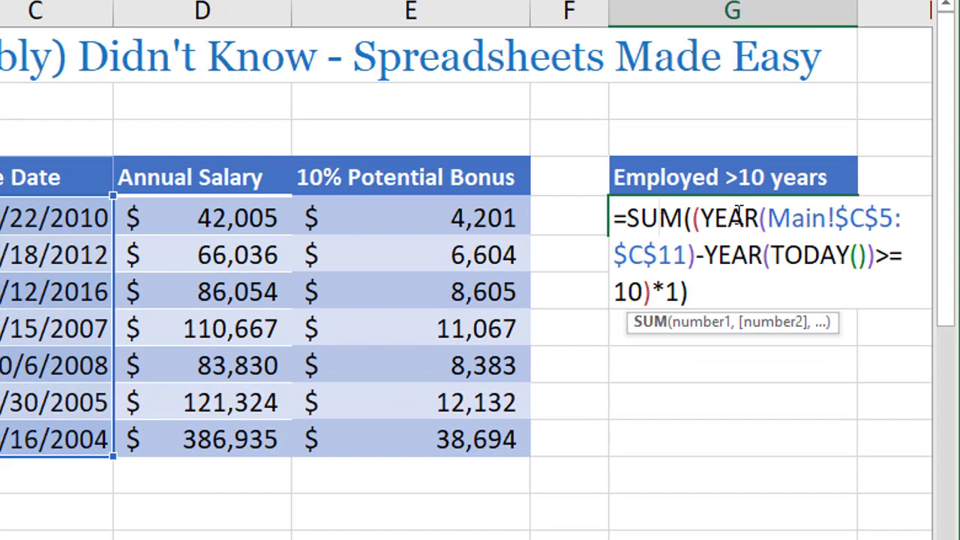
{"action": "left_click", "coordinate": [706, 223]}
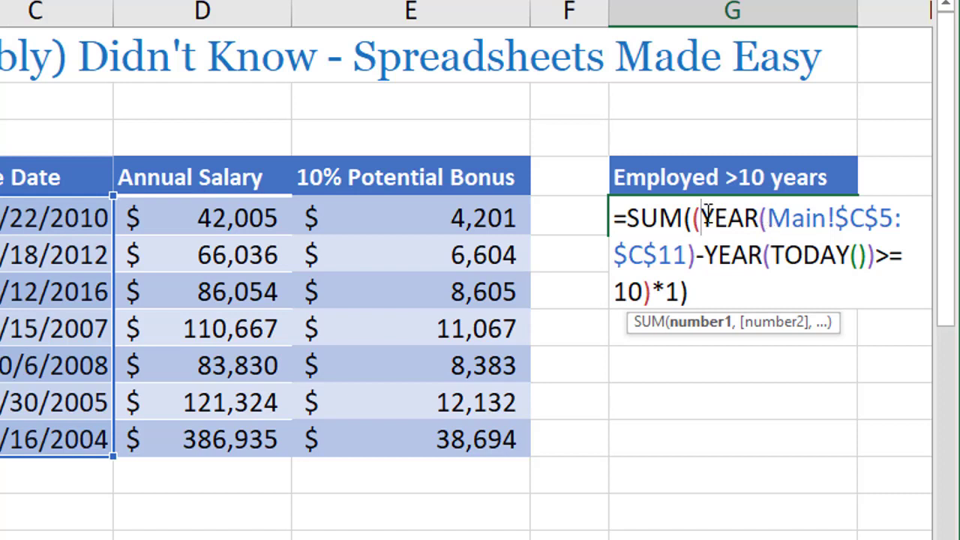
{"action": "left_click", "coordinate": [767, 219]}
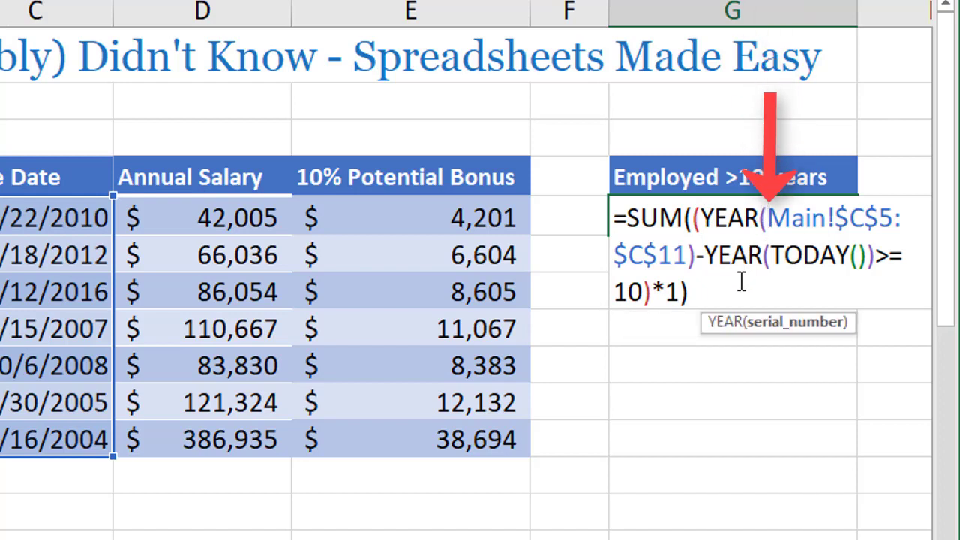
{"action": "left_click", "coordinate": [769, 331]}
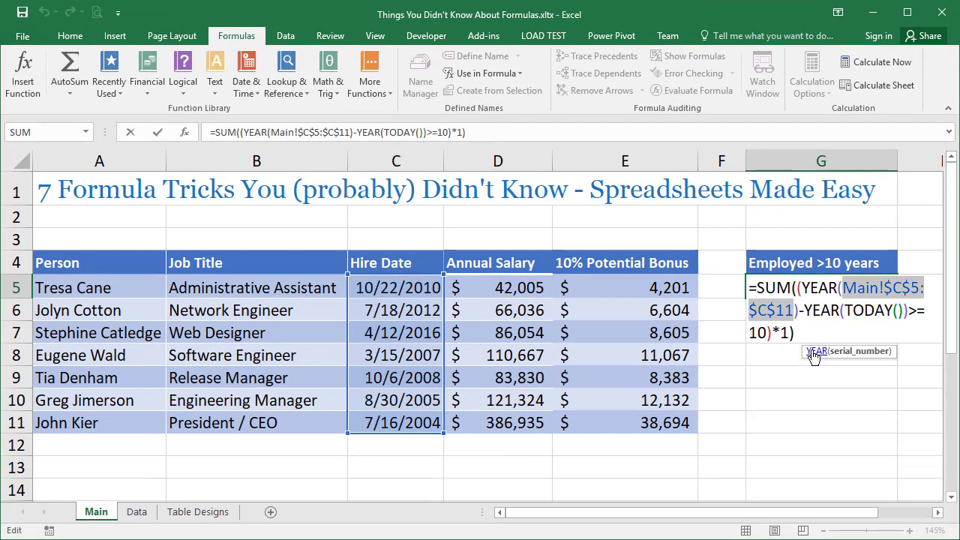
Open the help article for the YEAR function and read its description, syntax and arguments.
{"action": "left_click", "coordinate": [810, 349]}
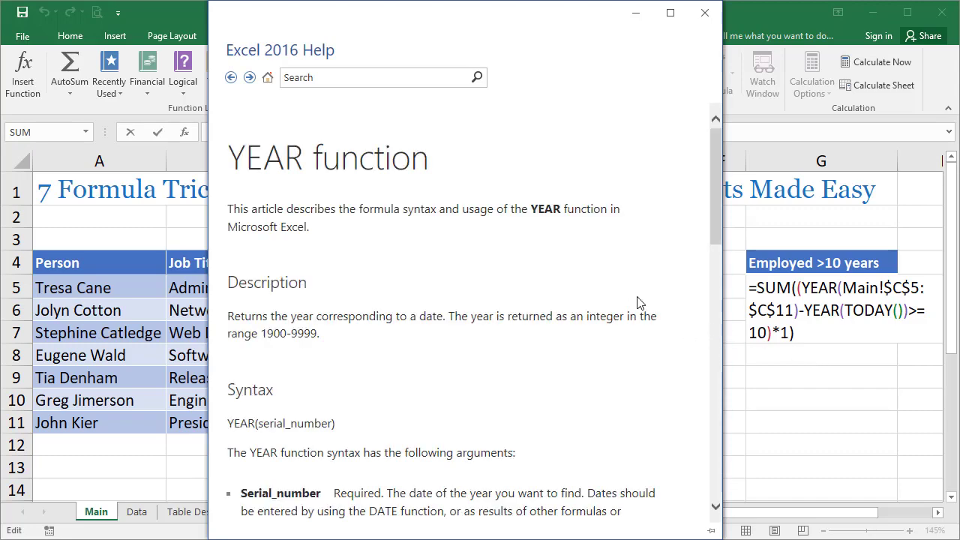
{"action": "scroll", "coordinate": [672, 303], "scroll_direction": "down", "scroll_amount": 3}
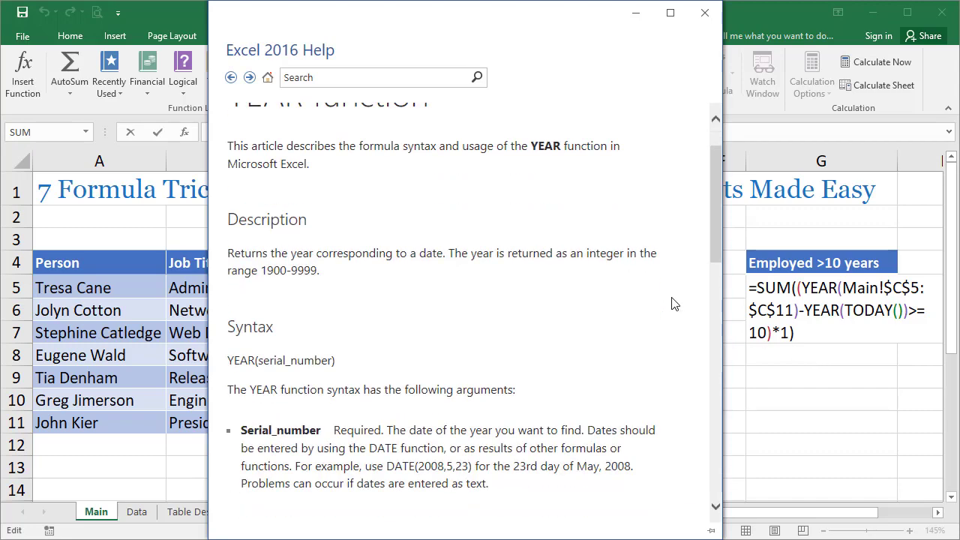
{"action": "scroll", "coordinate": [672, 303], "scroll_direction": "down", "scroll_amount": 5}
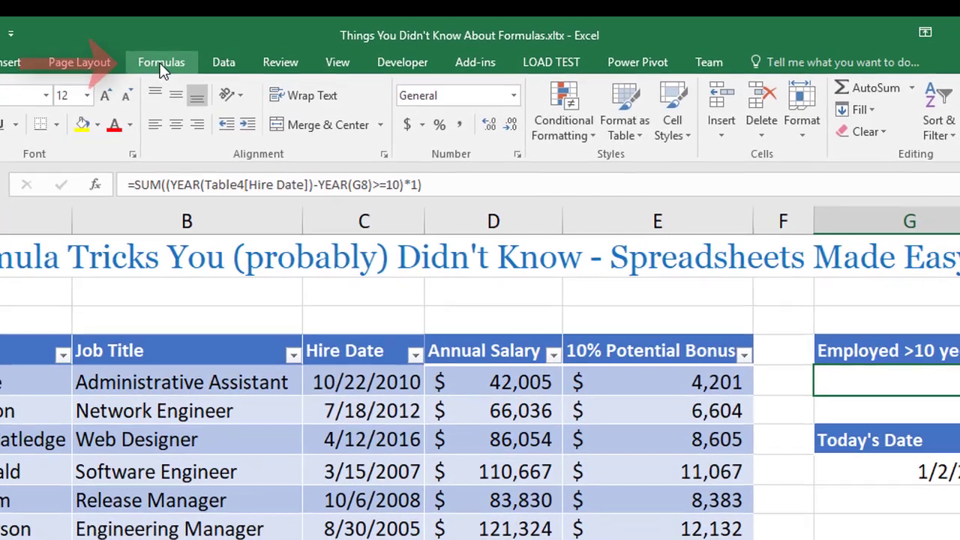
Trace the precedents of cell G5, inspect the source cells C5:C11 and G8, and remove the arrows.
{"action": "left_click", "coordinate": [236, 35]}
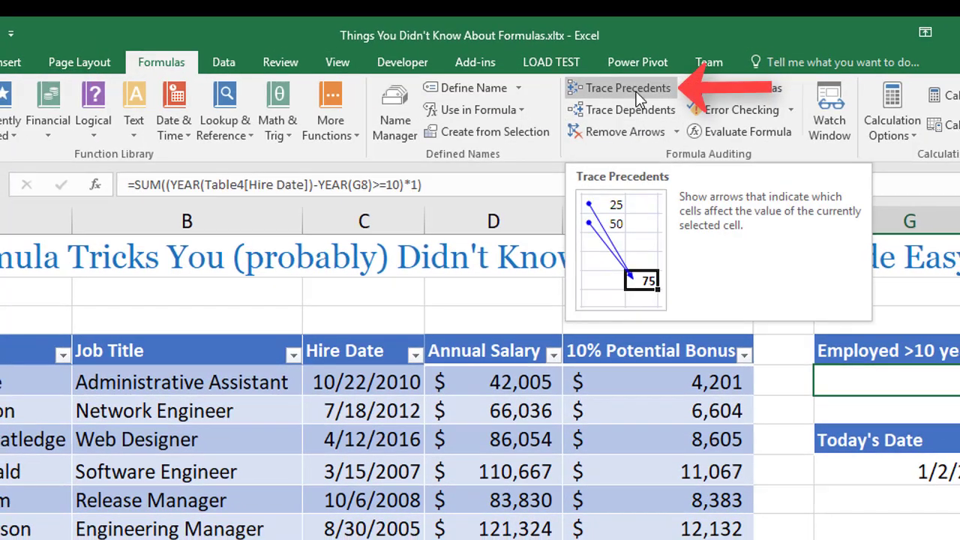
{"action": "left_click", "coordinate": [636, 90]}
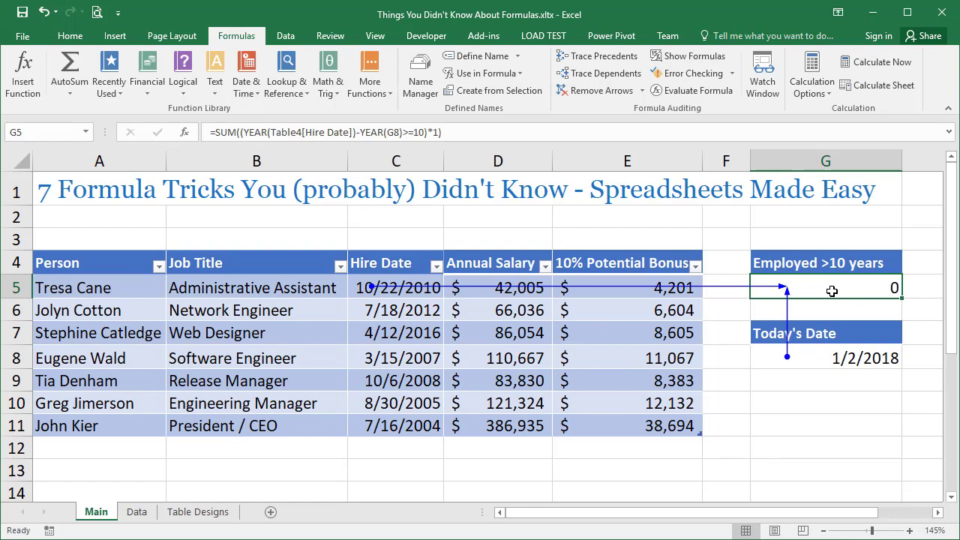
{"action": "left_click", "coordinate": [358, 289]}
{"action": "left_click_drag", "start_coordinate": [356, 304], "coordinate": [367, 422]}
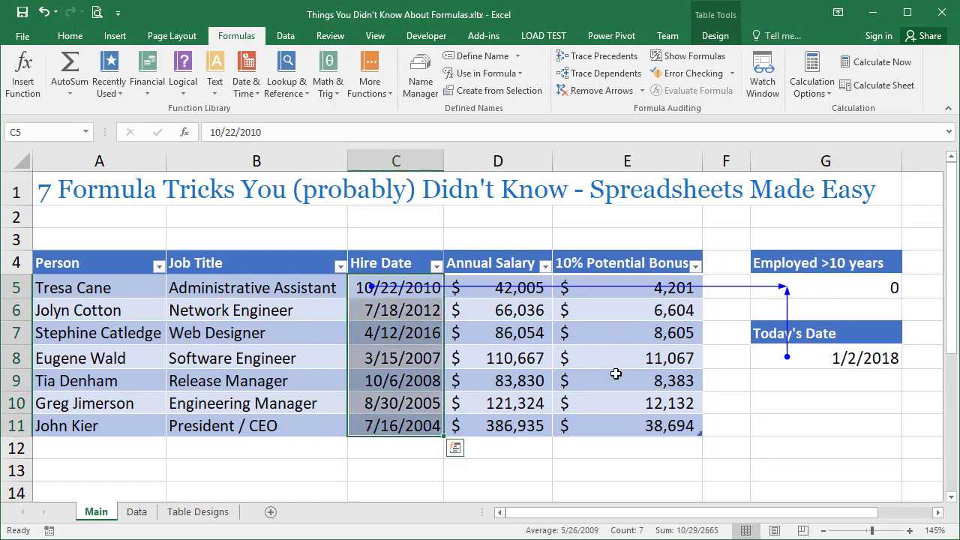
{"action": "left_click", "coordinate": [813, 352]}
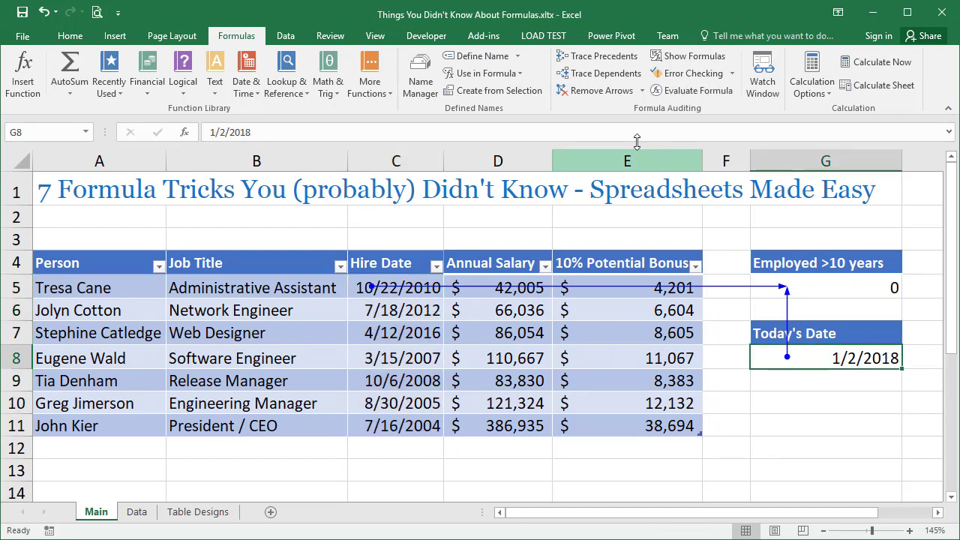
{"action": "left_click", "coordinate": [592, 92]}
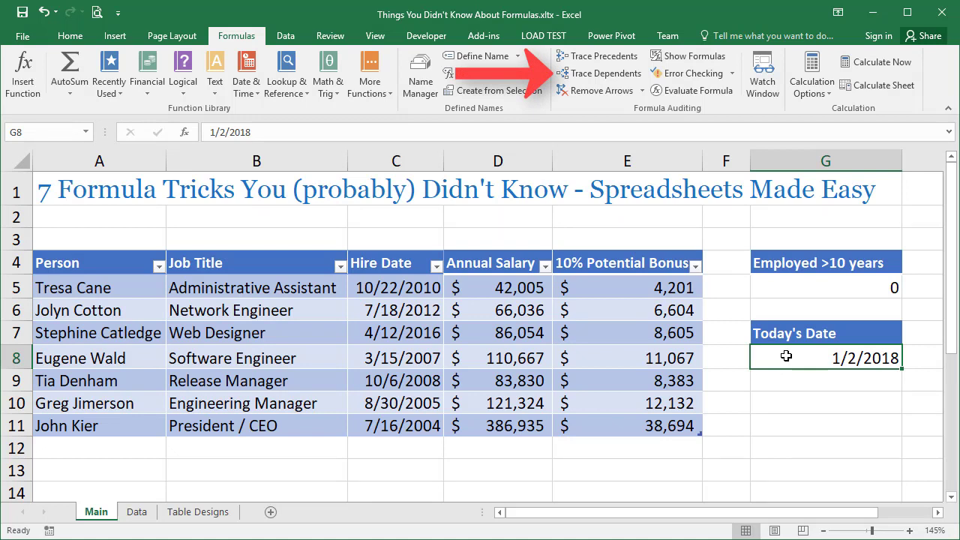
Trace the dependents of the Today's Date cell G8 and remove the arrow.
{"action": "left_click", "coordinate": [607, 73]}
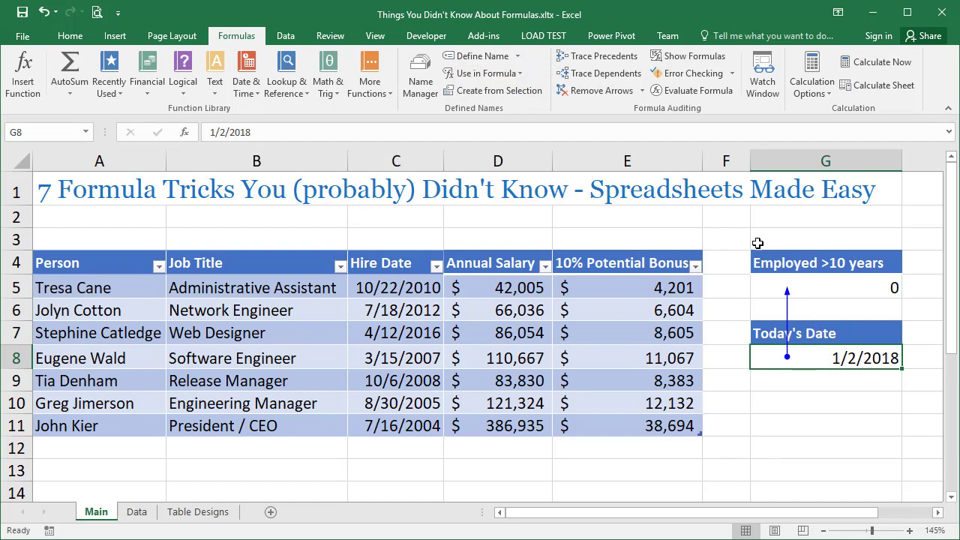
{"action": "left_click", "coordinate": [600, 90]}
Copy the Employed >10 years formula from G5 on the Main sheet into cell A1 of Sheet1.
{"action": "left_click", "coordinate": [804, 291]}
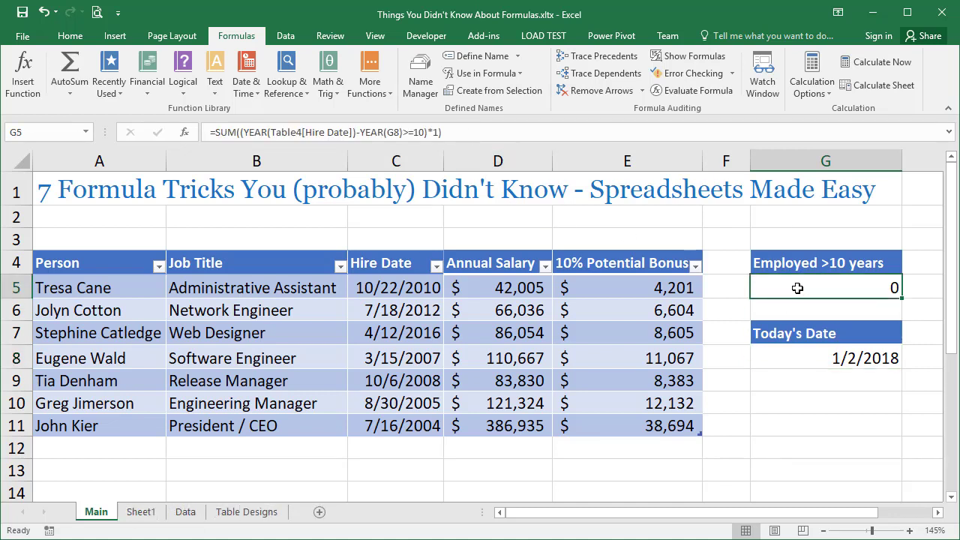
{"action": "key", "text": "ctrl+c"}
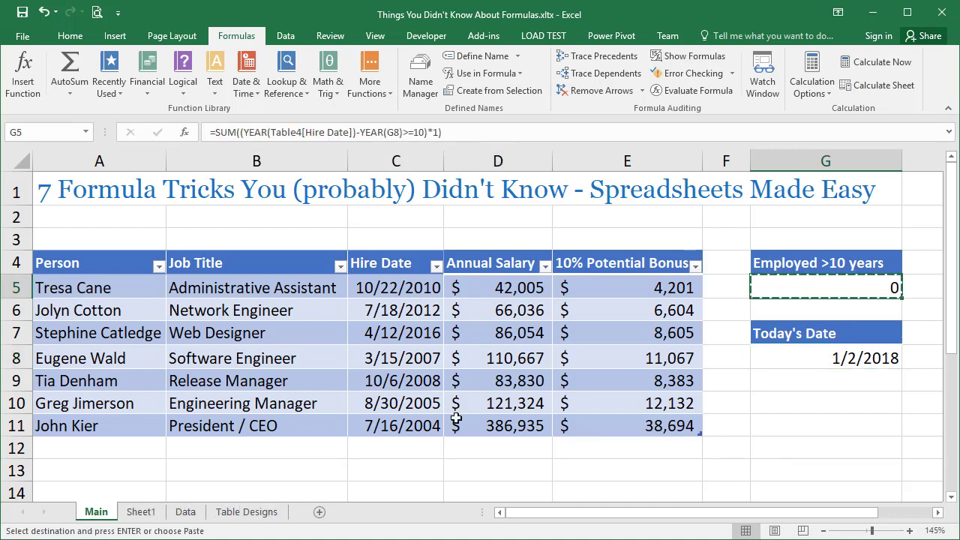
{"action": "left_click", "coordinate": [142, 512]}
{"action": "key", "text": "ctrl+v"}
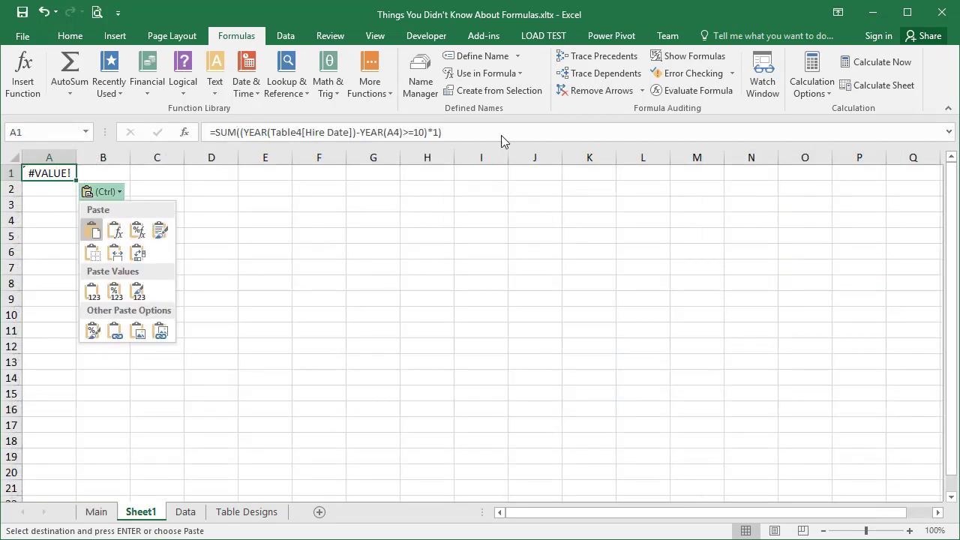
{"action": "key", "text": "Escape"}
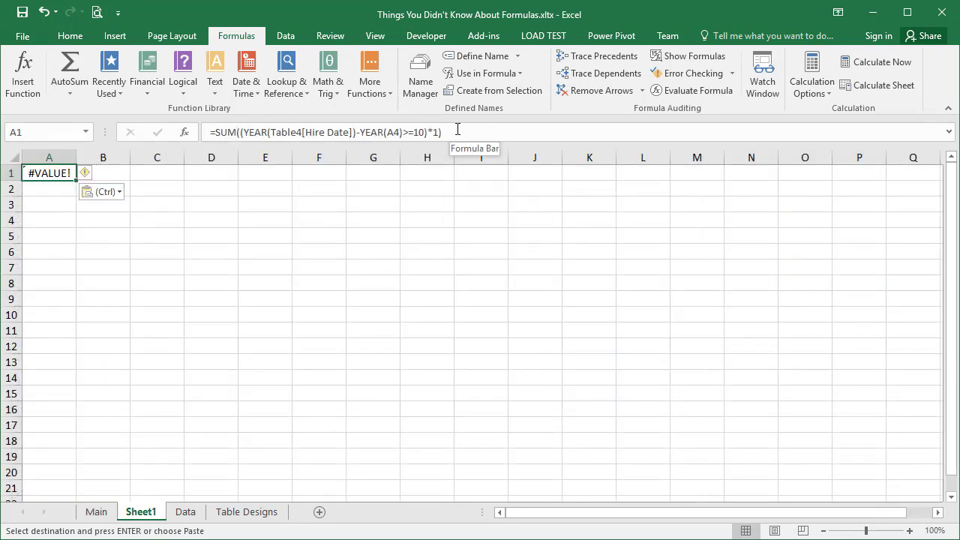
Replace the A4 reference in the Sheet1 A1 formula with TODAY() and enter it as an array formula.
{"action": "left_click", "coordinate": [399, 132]}
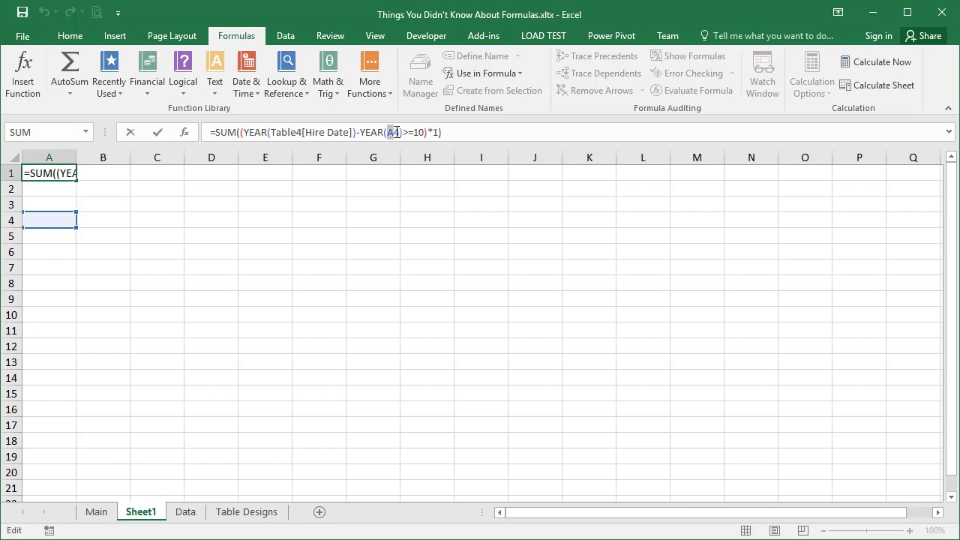
{"action": "left_click_drag", "start_coordinate": [397, 132], "coordinate": [398, 132]}
{"action": "type", "text": "today()"}
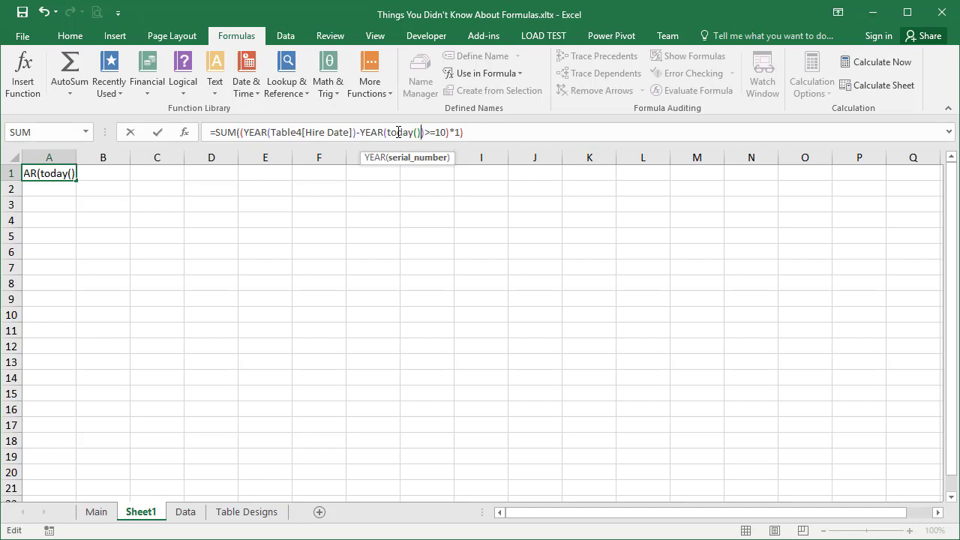
{"action": "key", "text": "ctrl+shift+Return"}
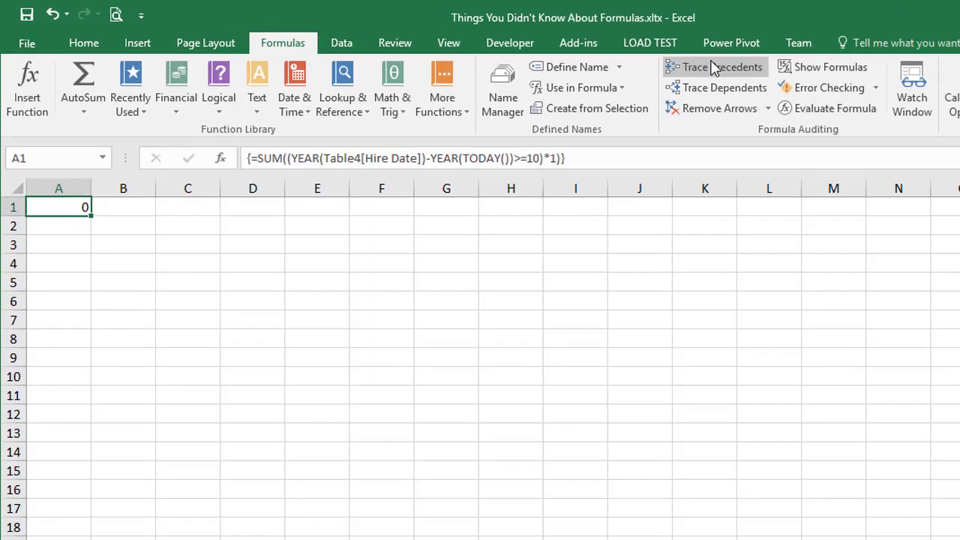
Trace the precedents of cell A1 on Sheet1 and open the off-sheet arrow's Go To list.
{"action": "left_click", "coordinate": [594, 52]}
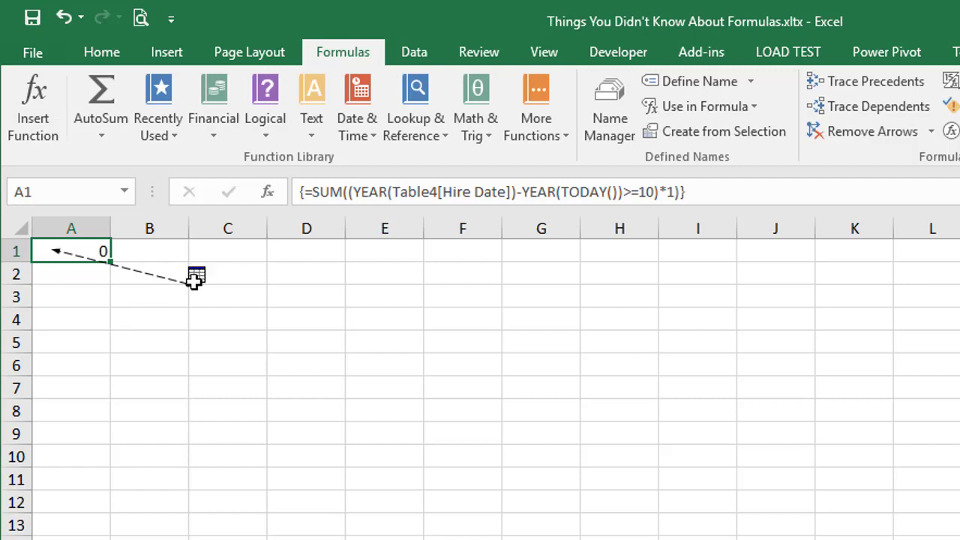
{"action": "left_click", "coordinate": [204, 277]}
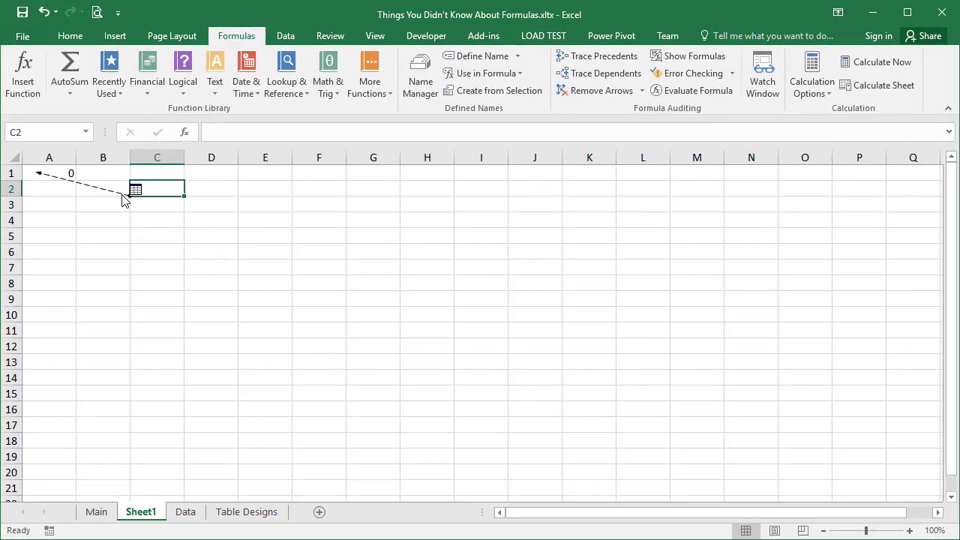
{"action": "double_click", "coordinate": [124, 197]}
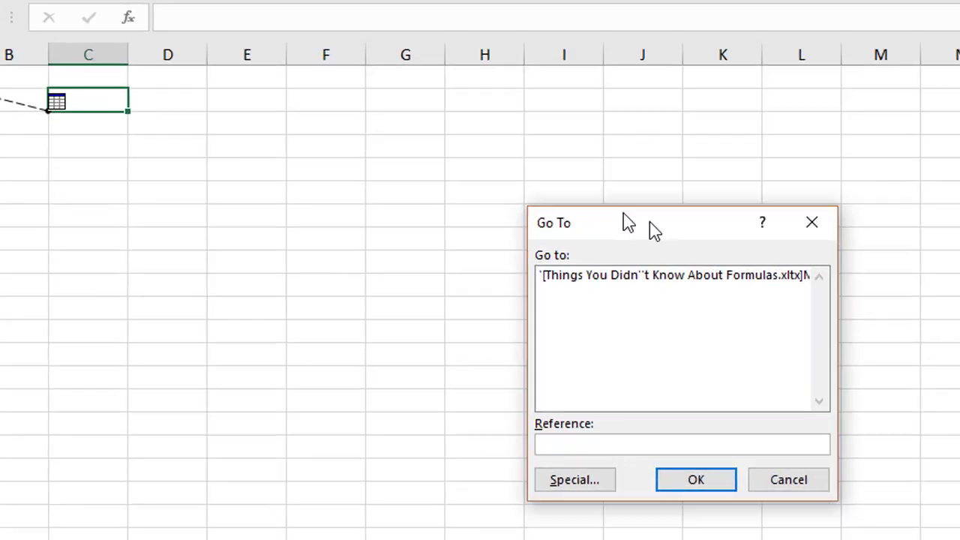
{"action": "left_click_drag", "start_coordinate": [649, 221], "coordinate": [408, 150]}
Inspect the listed Main sheet reference $C$5:$C$11 and go to that source range.
{"action": "left_click", "coordinate": [360, 197]}
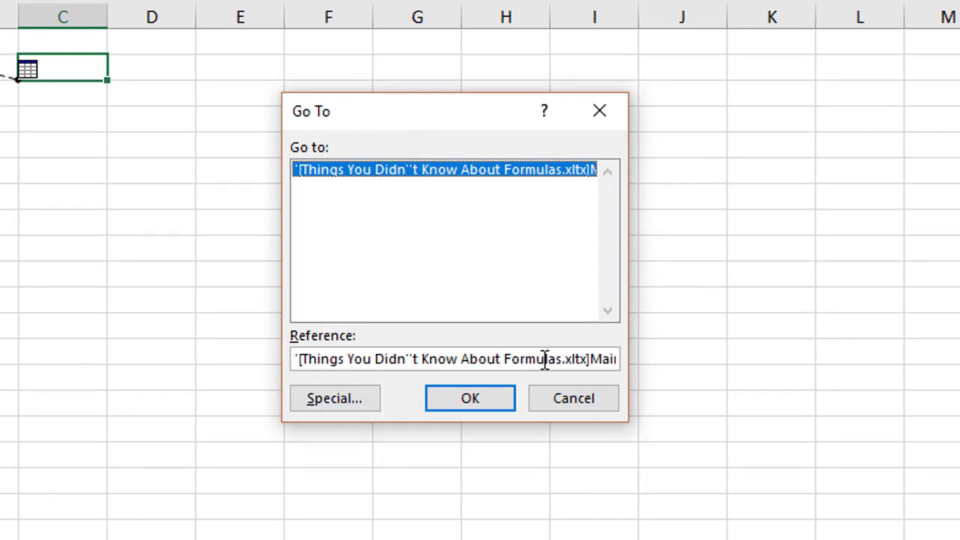
{"action": "left_click_drag", "start_coordinate": [590, 359], "coordinate": [643, 355]}
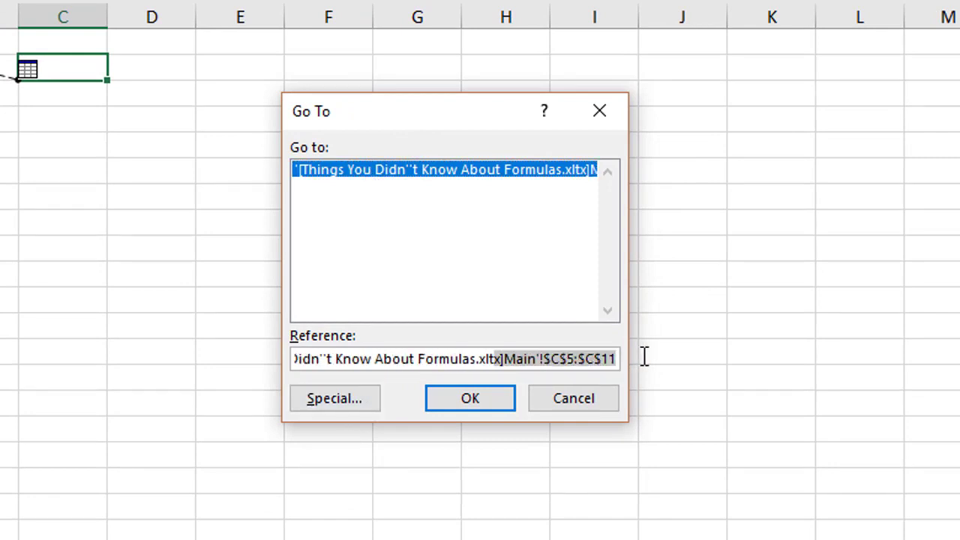
{"action": "left_click_drag", "start_coordinate": [543, 358], "coordinate": [626, 358]}
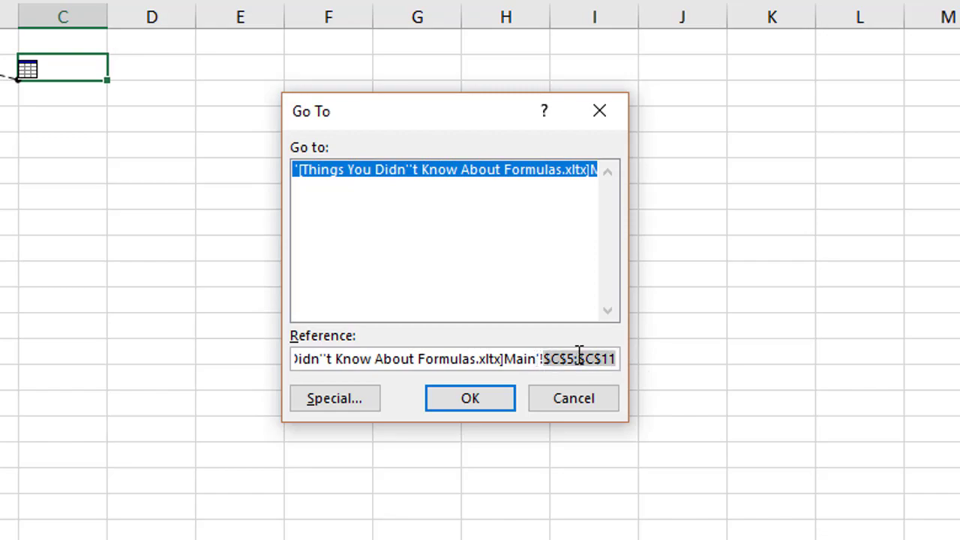
{"action": "left_click", "coordinate": [439, 355]}
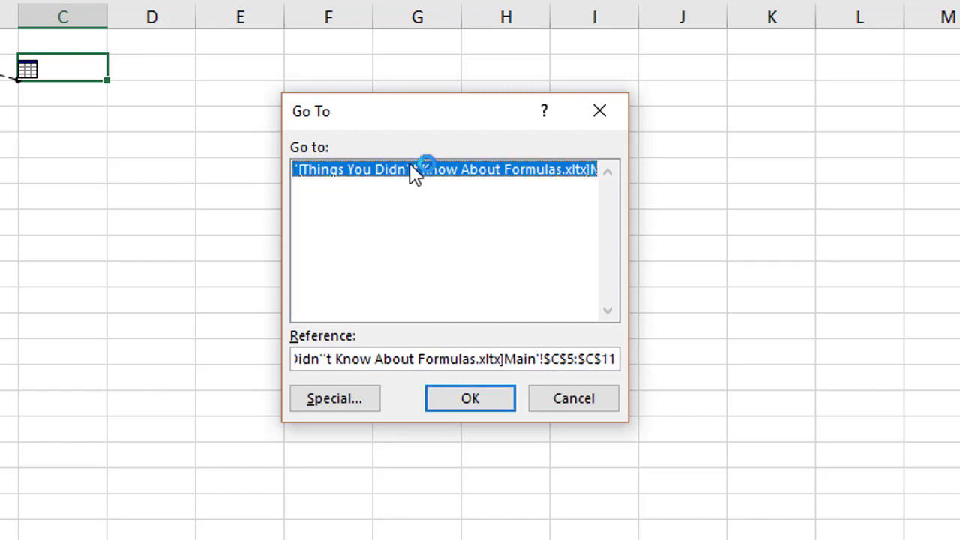
{"action": "left_click", "coordinate": [436, 390]}
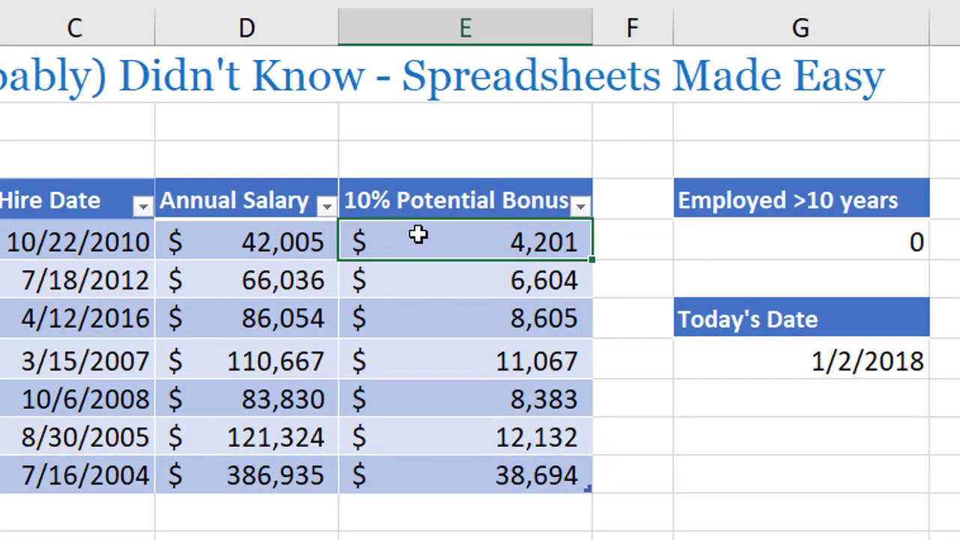
Cycle the D5 reference in the E5 bonus formula through its absolute and mixed forms back to relative, and enter it.
{"action": "double_click", "coordinate": [602, 282]}
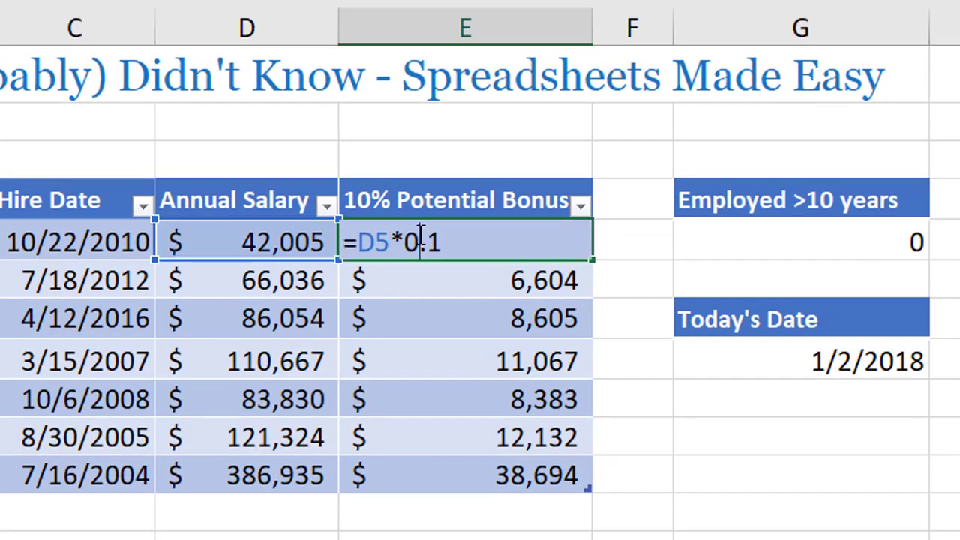
{"action": "left_click_drag", "start_coordinate": [359, 243], "coordinate": [391, 242]}
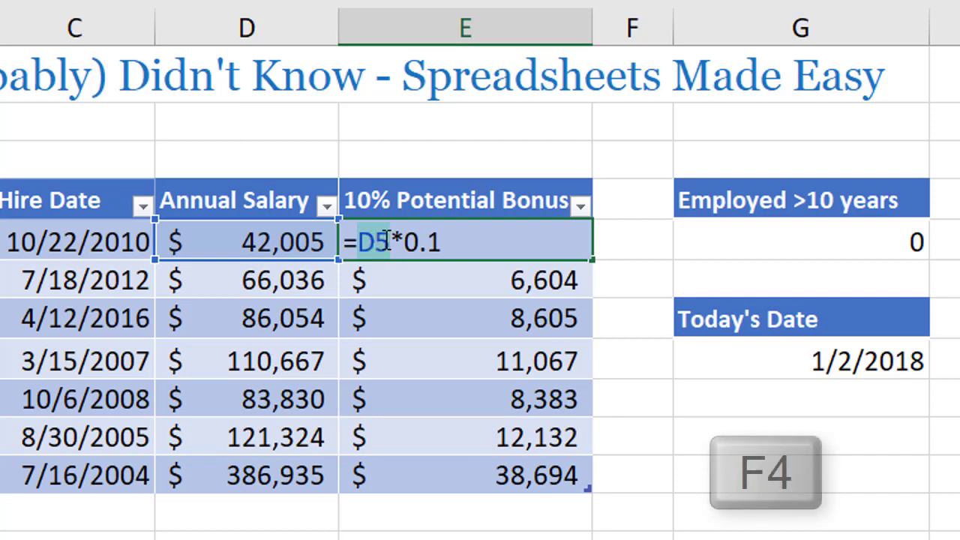
{"action": "key", "text": "F4"}
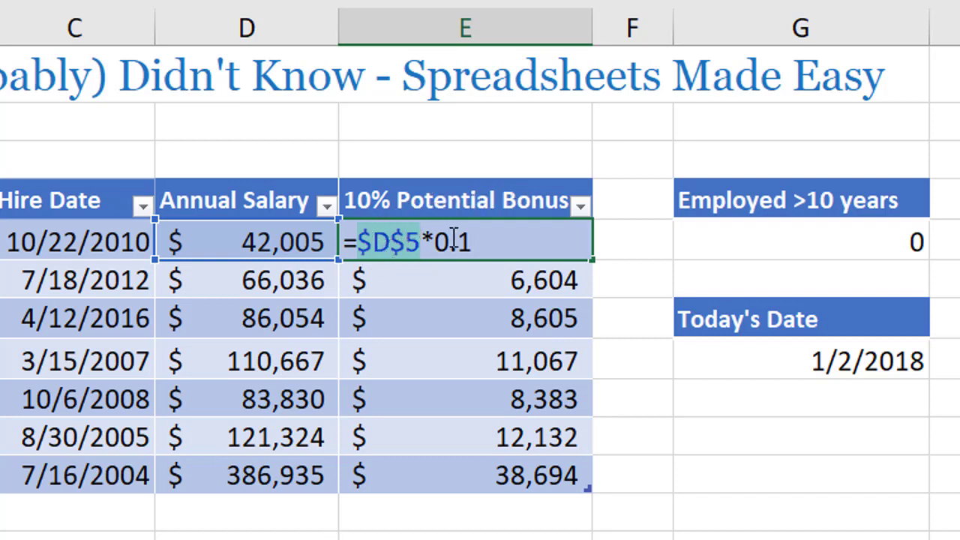
{"action": "key", "text": "F4"}
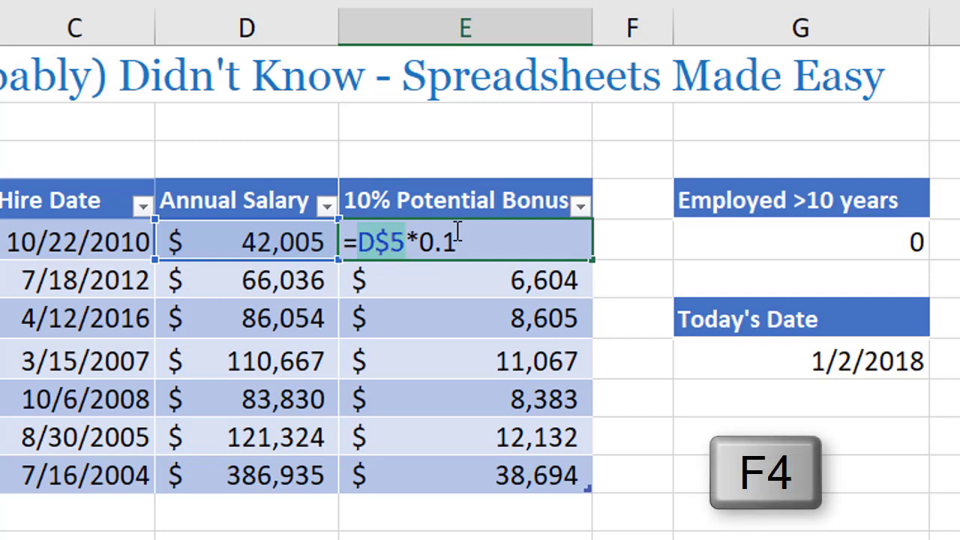
{"action": "key", "text": "F4"}
{"action": "key", "text": "F4"}
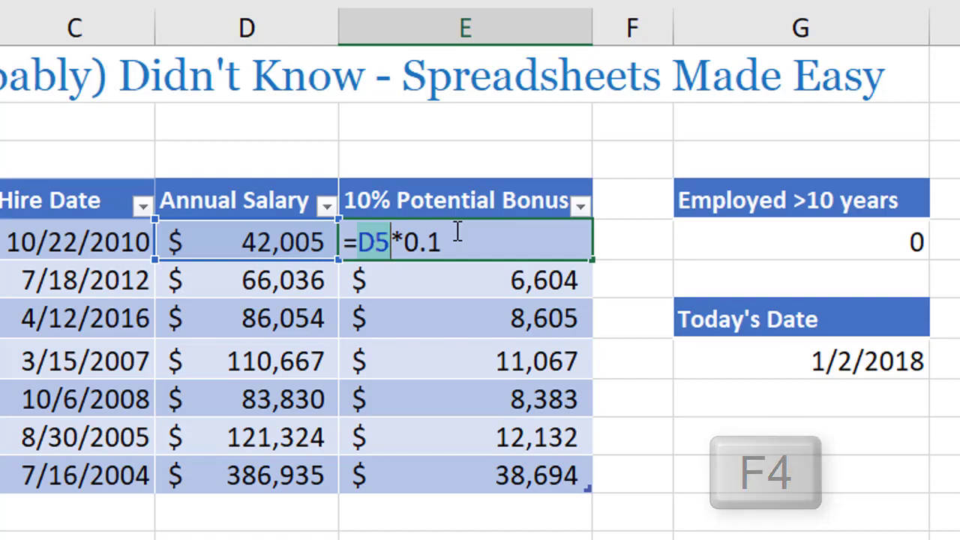
{"action": "key", "text": "ctrl+Return"}
Change the bonus formula to =$D5*0.1 across E5:E11 at once, and check the filled formulas in E7:E11.
{"action": "left_click_drag", "start_coordinate": [439, 247], "coordinate": [433, 463]}
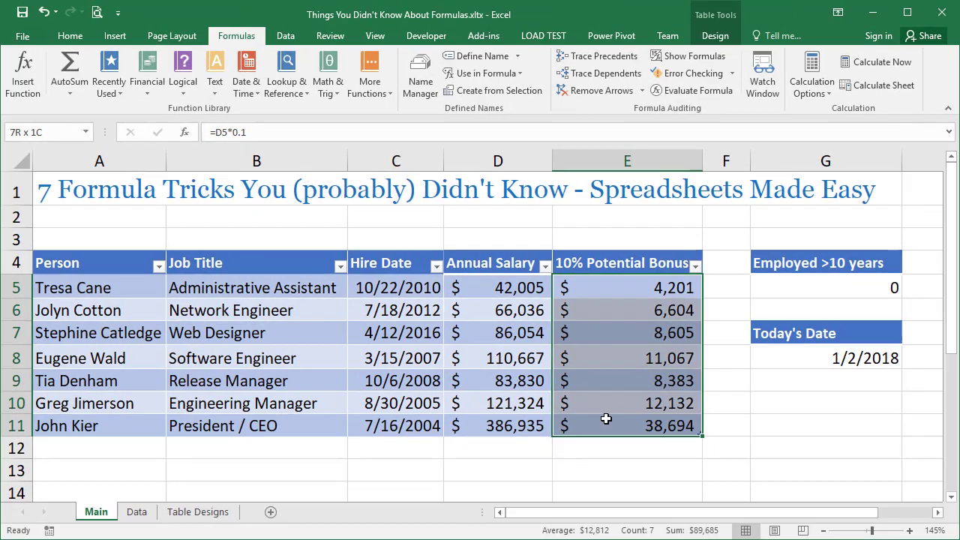
{"action": "left_click_drag", "start_coordinate": [607, 419], "coordinate": [606, 418]}
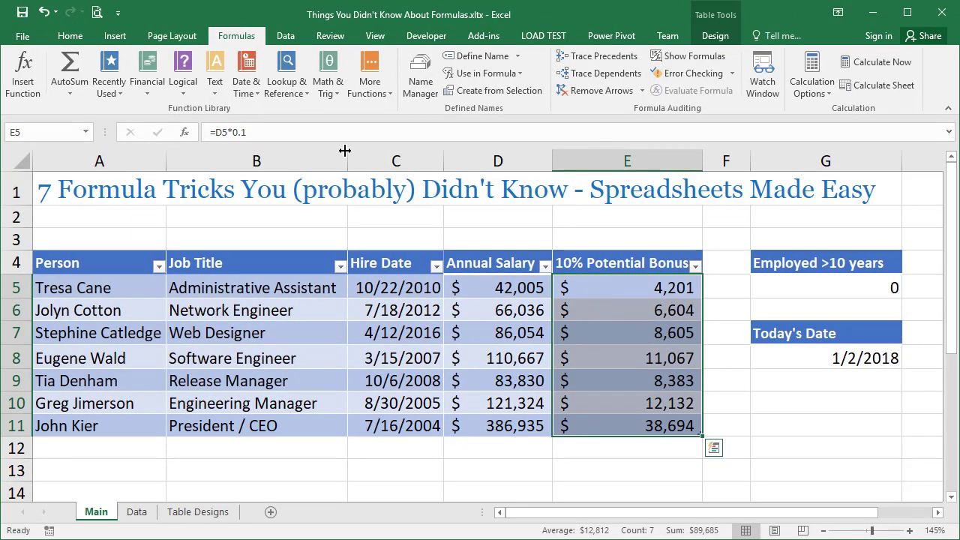
{"action": "double_click", "coordinate": [218, 132]}
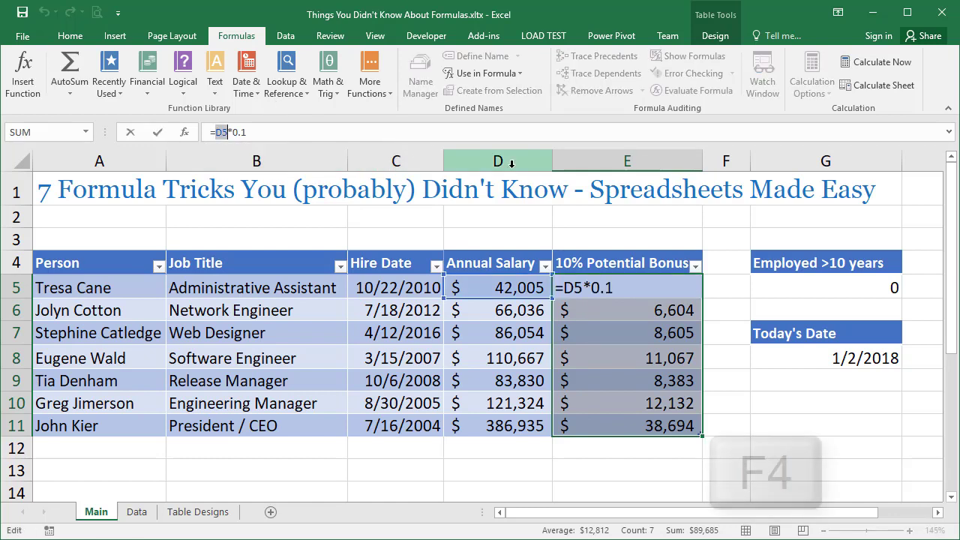
{"action": "key", "text": "F4"}
{"action": "key", "text": "F4"}
{"action": "key", "text": "F4"}
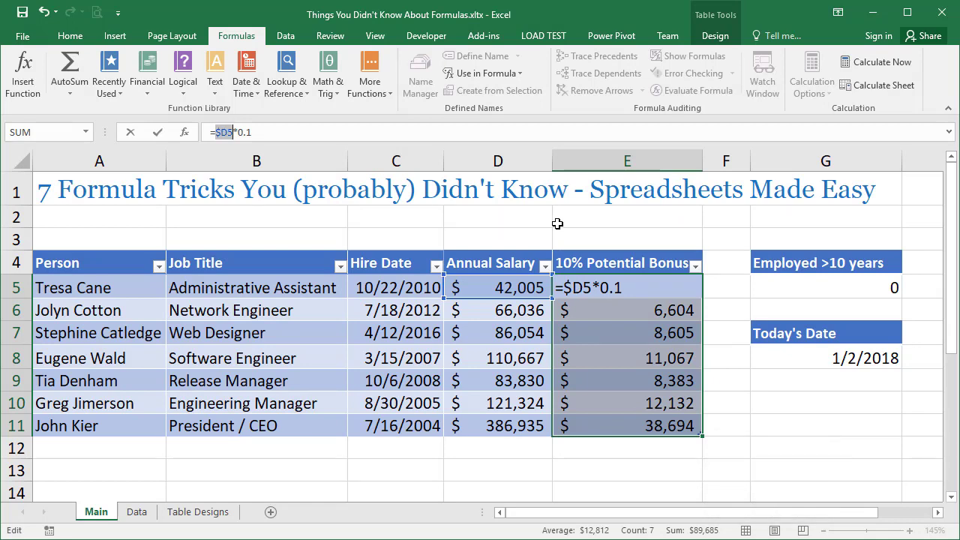
{"action": "key", "text": "ctrl+Return"}
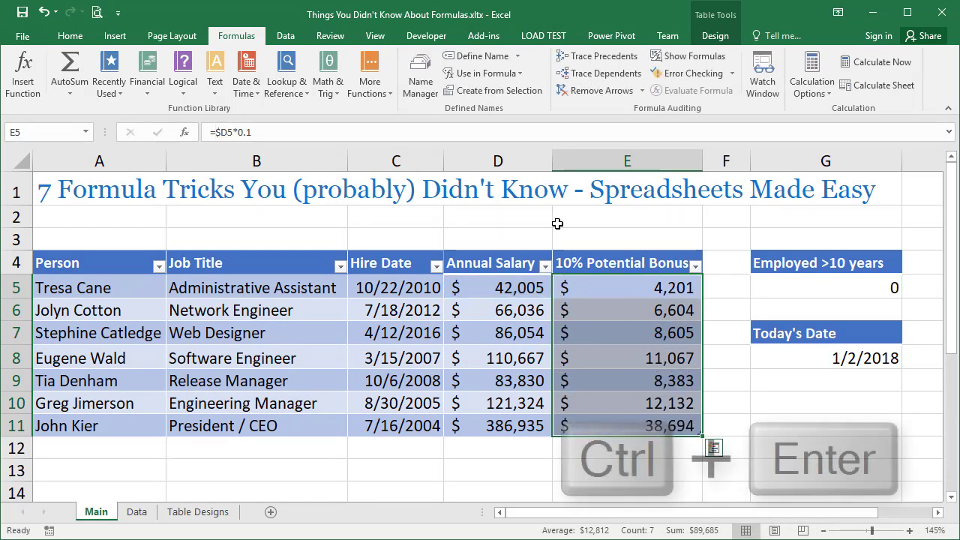
{"action": "left_click", "coordinate": [607, 330]}
{"action": "left_click", "coordinate": [606, 356]}
{"action": "left_click", "coordinate": [606, 381]}
{"action": "left_click", "coordinate": [607, 405]}
{"action": "left_click", "coordinate": [606, 424]}
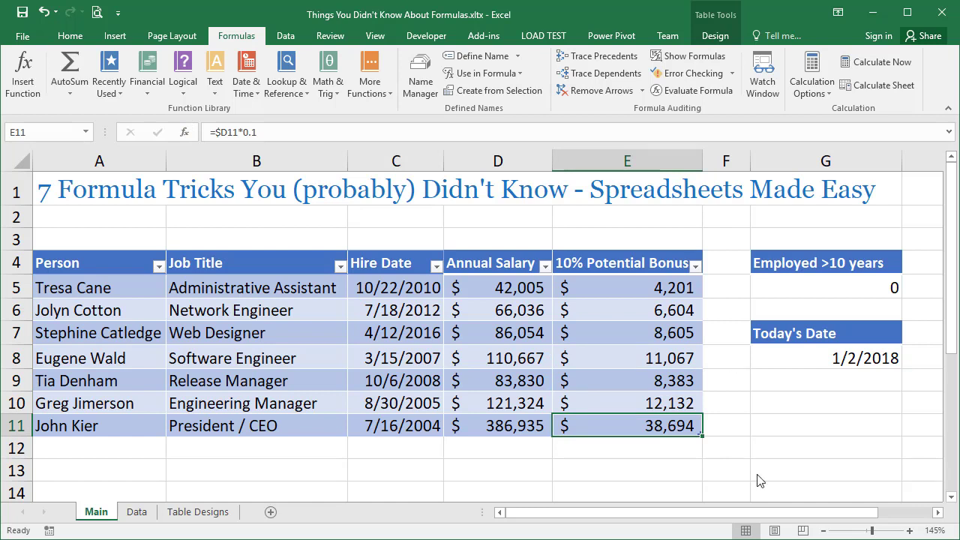
Start the formula =D5 in cell G10 and cycle its reference through the absolute and mixed forms back to relative.
{"action": "left_click", "coordinate": [793, 402]}
{"action": "type", "text": "="}
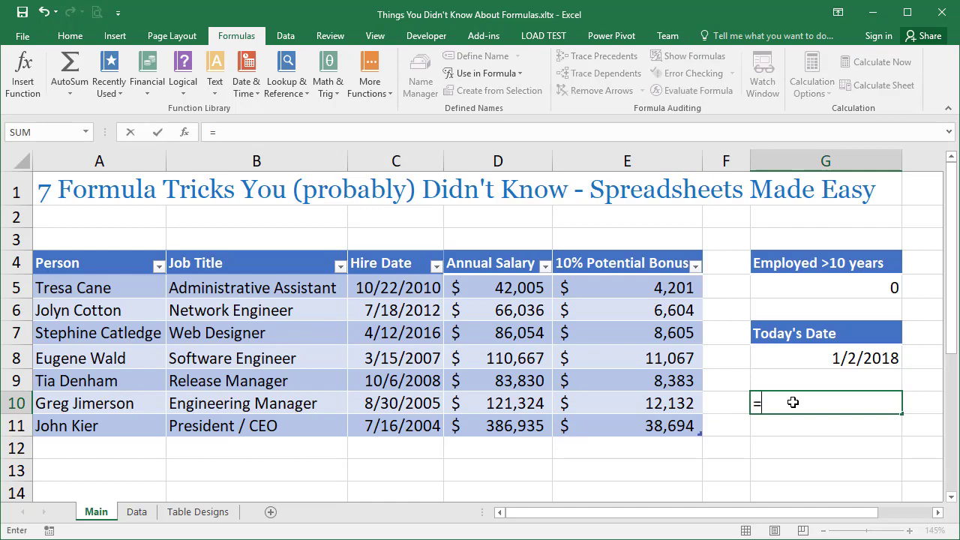
{"action": "type", "text": "D5"}
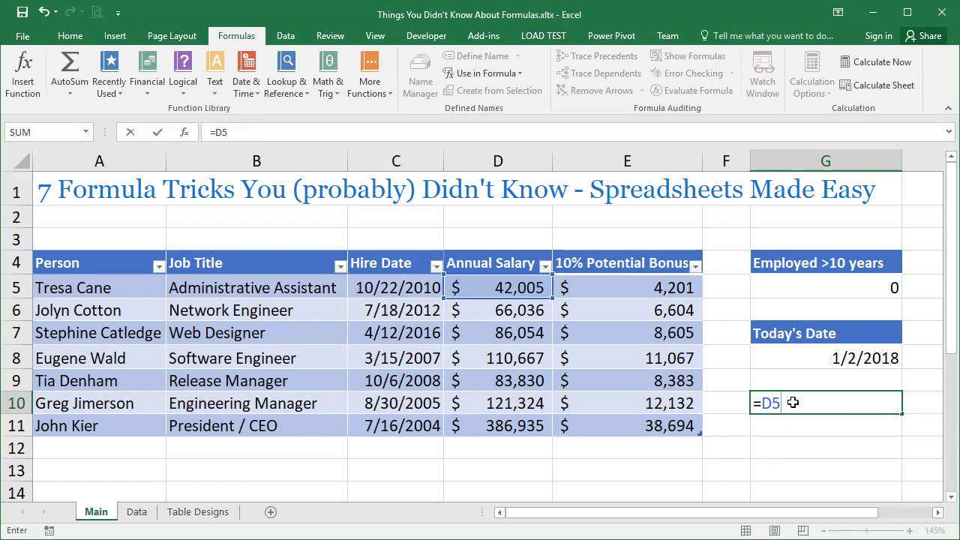
{"action": "key", "text": "F4"}
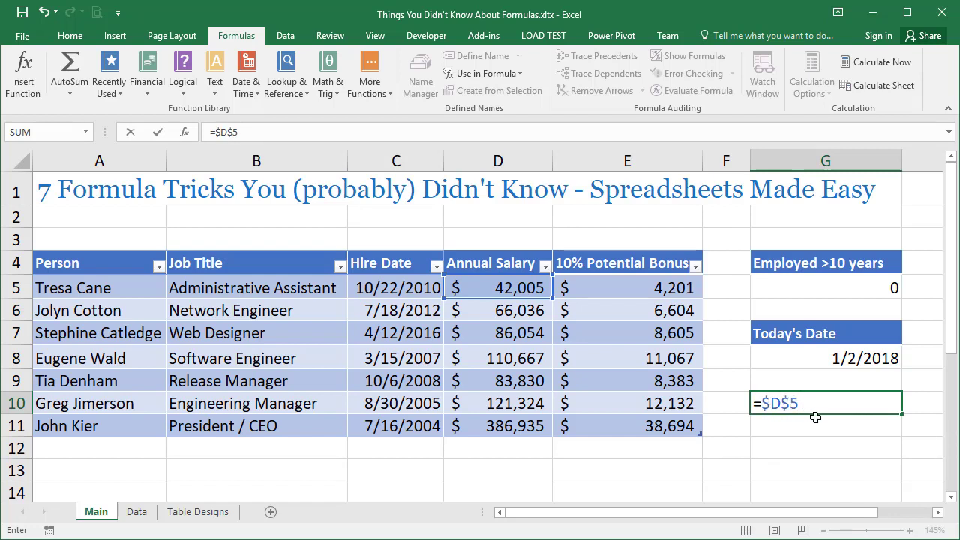
{"action": "key", "text": "F4"}
{"action": "key", "text": "F4"}
{"action": "key", "text": "F4"}
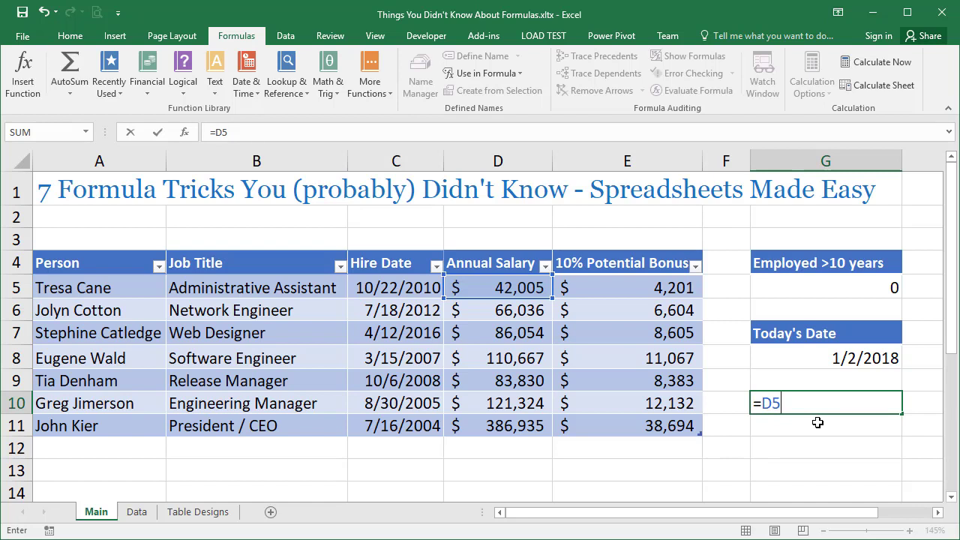
Extend the G10 formula to D5:D10 and cycle only the D10 reference through its absolute and mixed forms back to relative.
{"action": "type", "text": ":D10"}
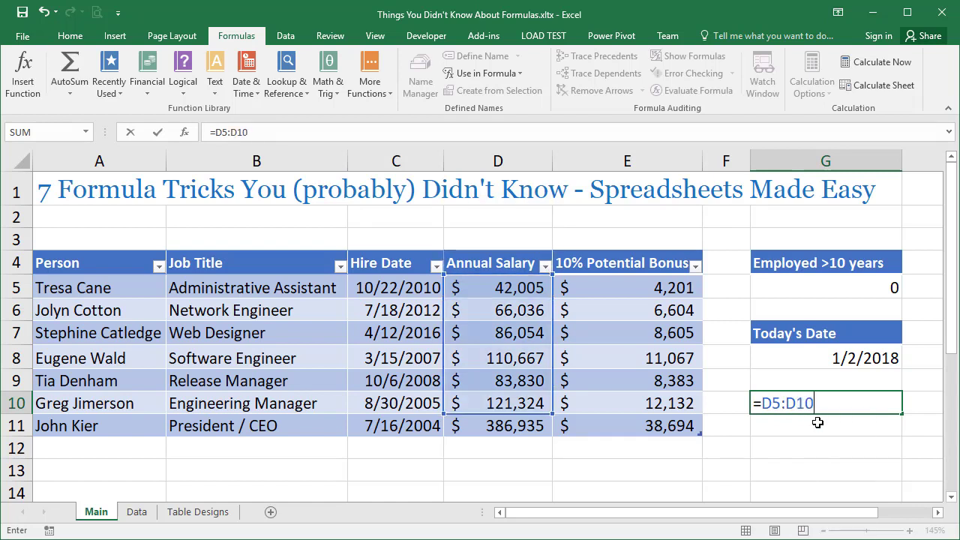
{"action": "key", "text": "F4"}
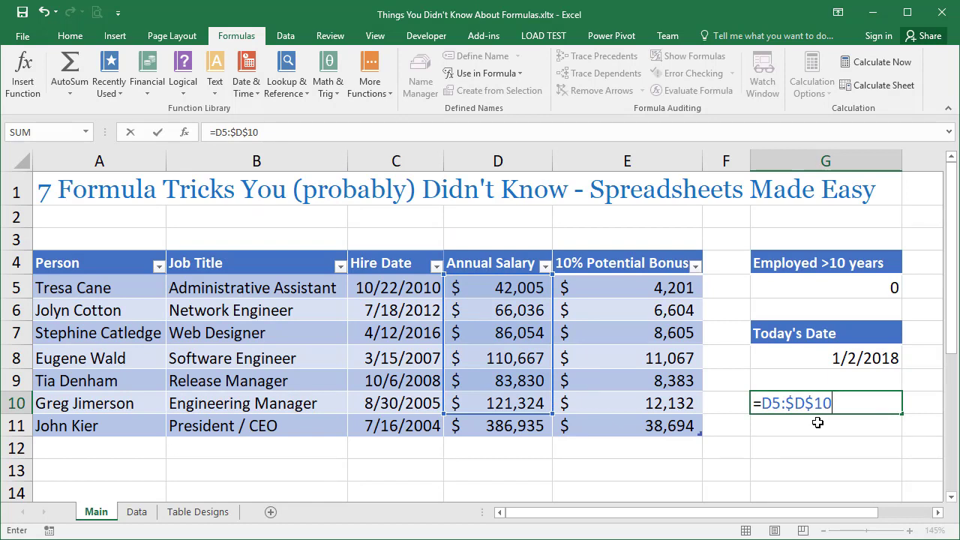
{"action": "key", "text": "F4"}
{"action": "key", "text": "F4"}
{"action": "key", "text": "F4"}
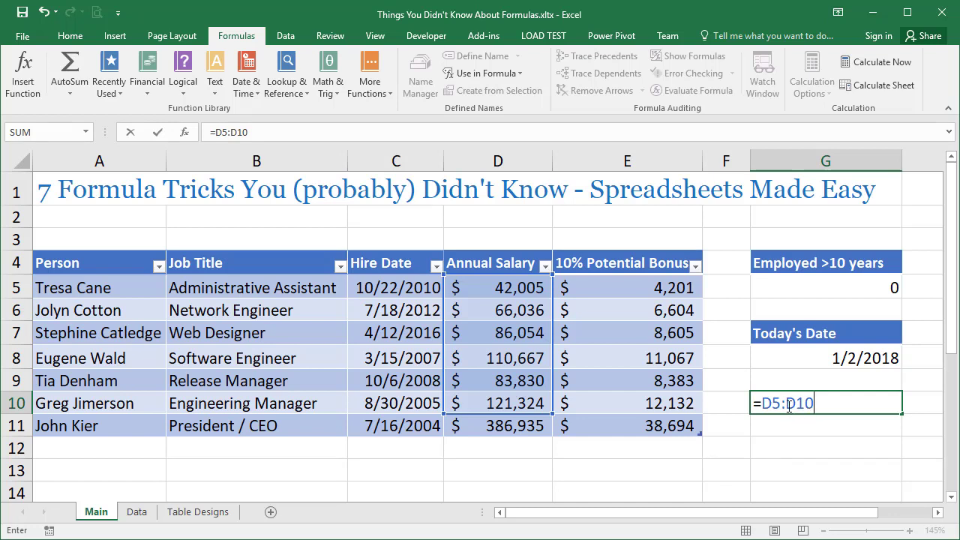
Select the whole D5:D10 range in the G10 formula and cycle both references together through $D$5:$D$10 and D$5:D$10.
{"action": "mouse_move", "coordinate": [817, 404]}
{"action": "left_mouse_down"}
{"action": "mouse_move", "coordinate": [765, 403]}
{"action": "mouse_move", "coordinate": [819, 405]}
{"action": "left_mouse_up"}
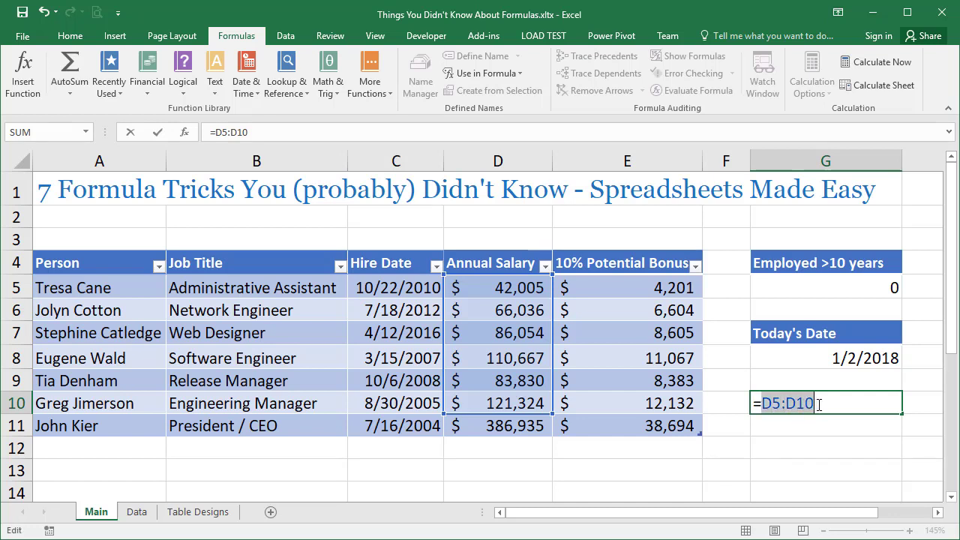
{"action": "key", "text": "F4"}
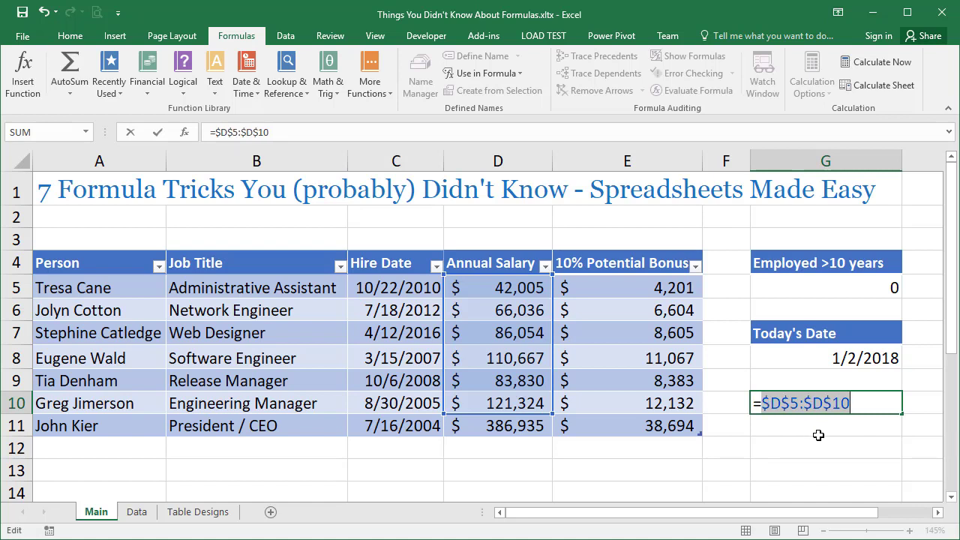
{"action": "key", "text": "F4"}
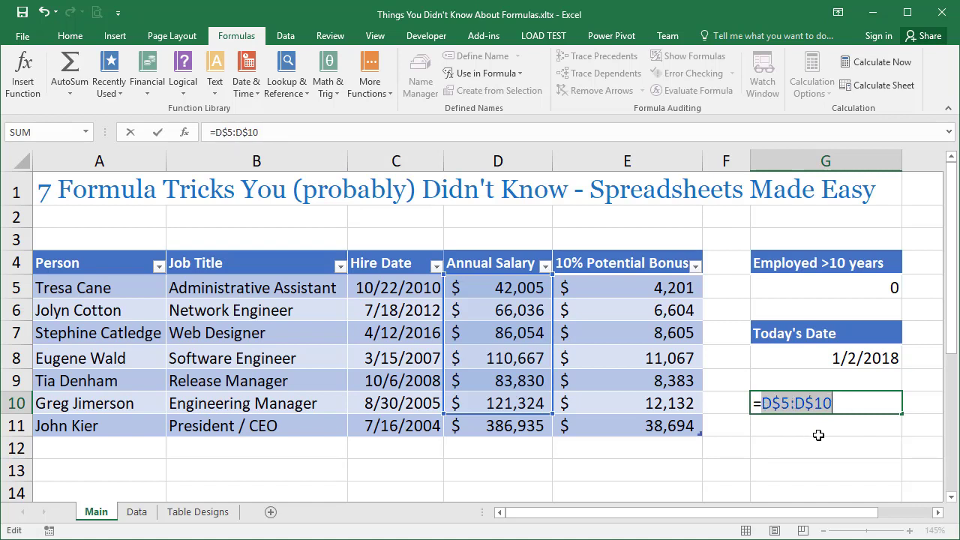
{"action": "key", "text": "F4"}
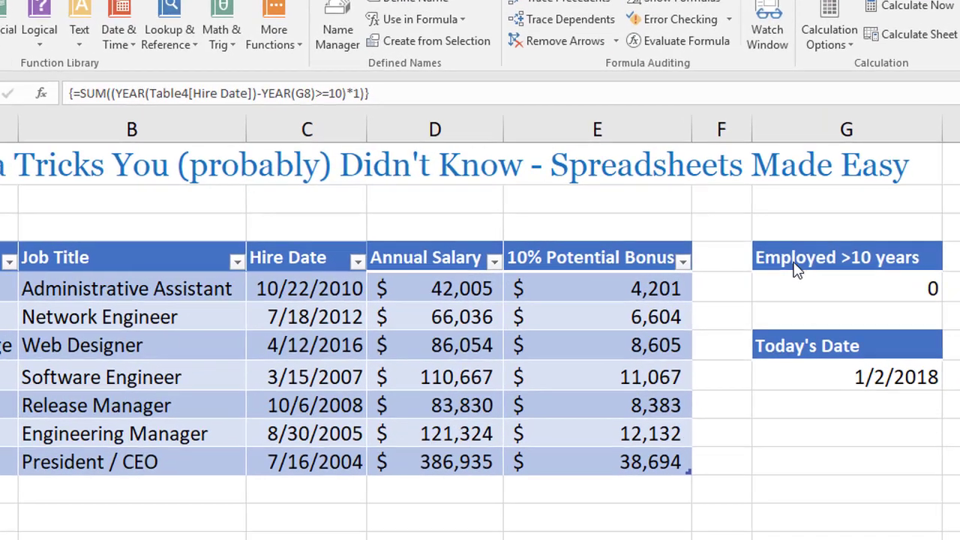
Add a second condition *(Table4[Annual Salary]>70000) to the G5 formula after the hire-date condition, and review both conditions.
{"action": "left_click", "coordinate": [788, 283]}
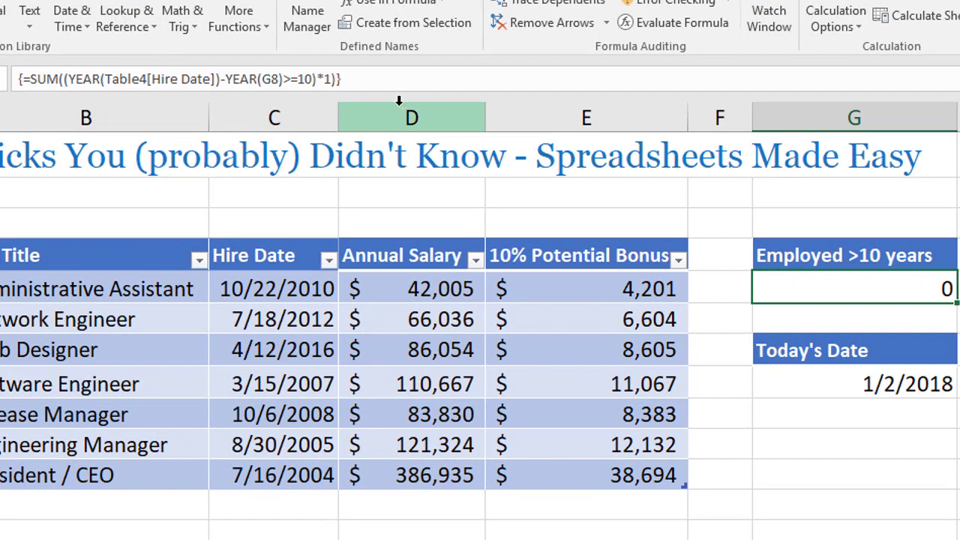
{"action": "left_click", "coordinate": [318, 79]}
{"action": "type", "text": "*()*"}
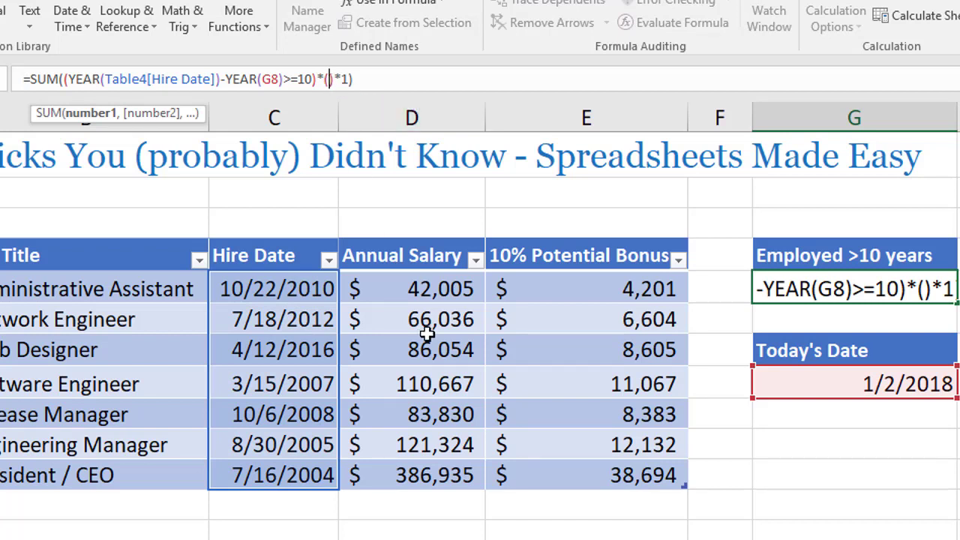
{"action": "left_click_drag", "start_coordinate": [423, 297], "coordinate": [435, 478]}
{"action": "type", "text": ">"}
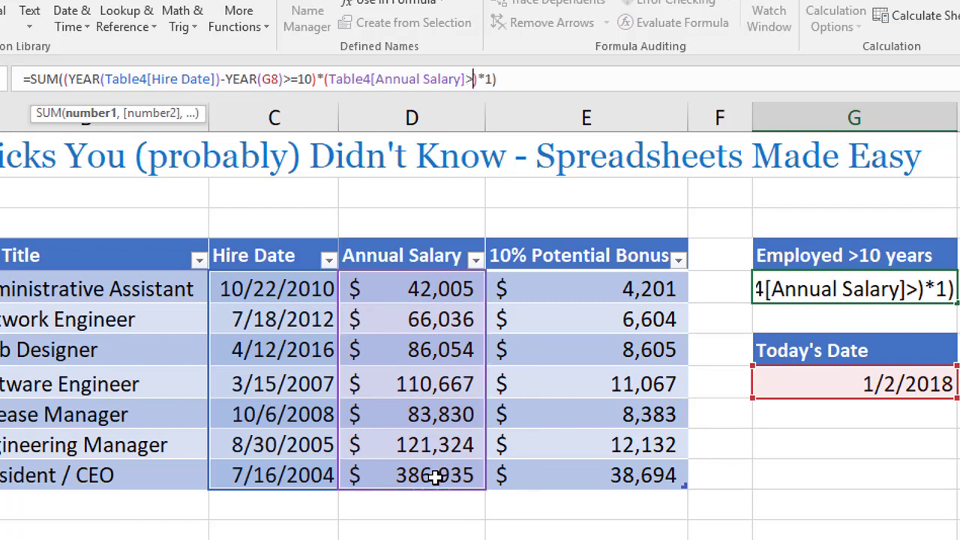
{"action": "type", "text": "70000"}
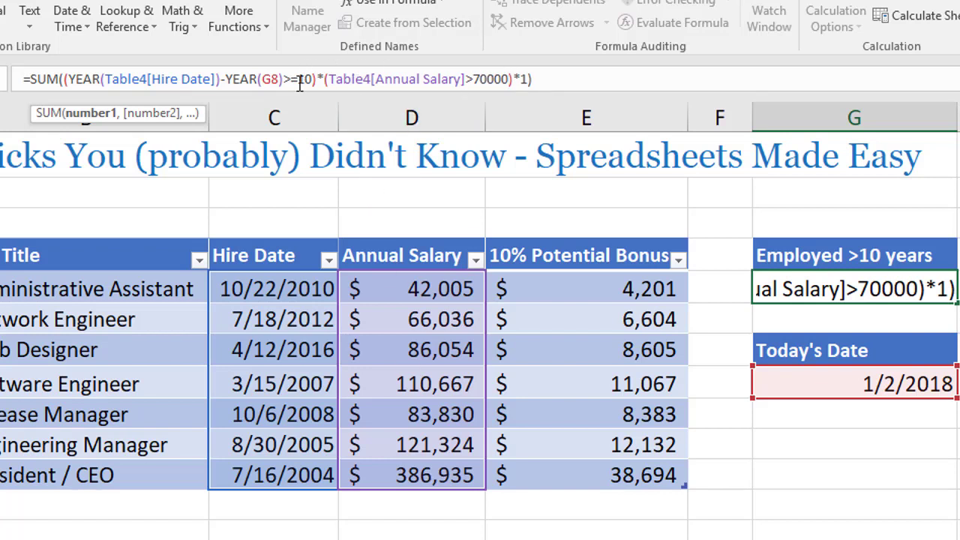
{"action": "left_click_drag", "start_coordinate": [64, 79], "coordinate": [320, 75]}
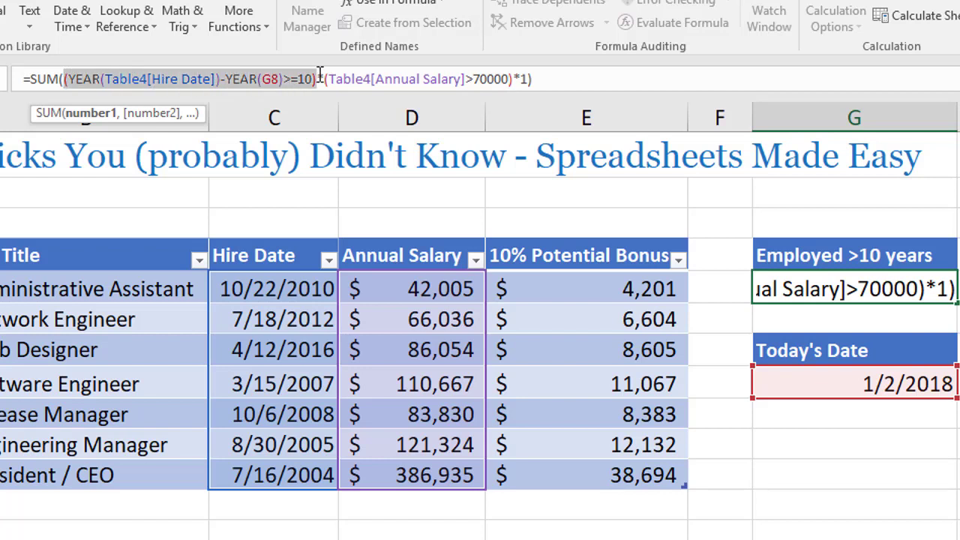
{"action": "left_click", "coordinate": [328, 78]}
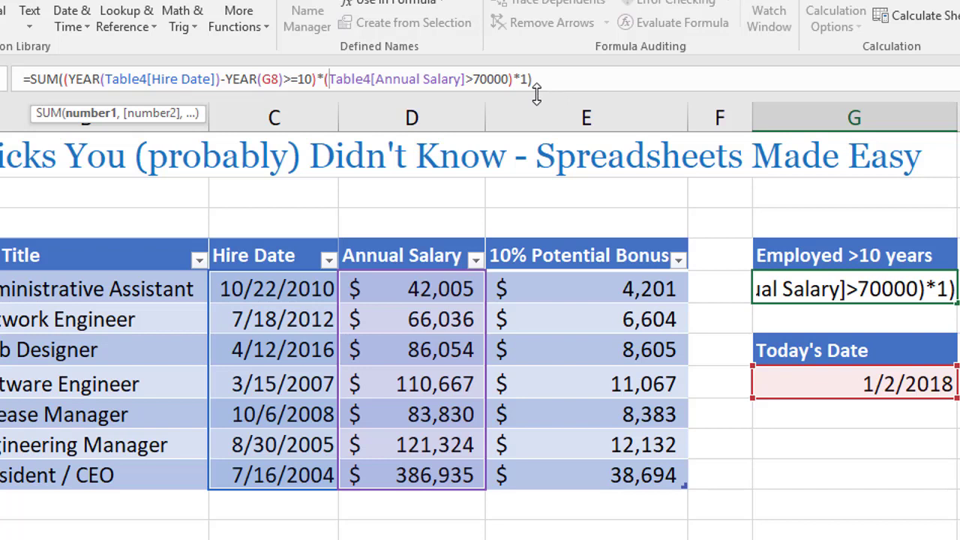
Enlarge the formula bar, break the G5 formula onto separate lines before each condition and before *1, and commit it as an array formula.
{"action": "left_click_drag", "start_coordinate": [536, 93], "coordinate": [537, 179]}
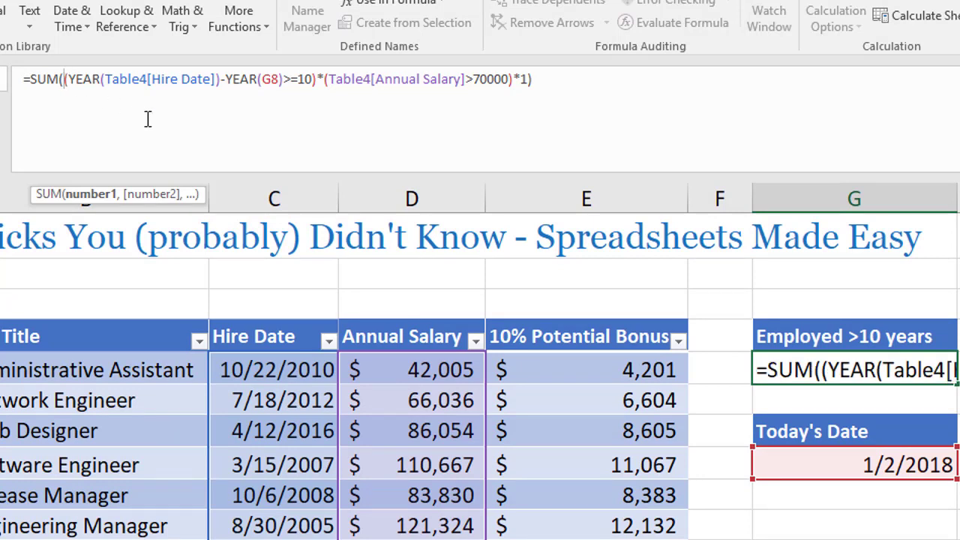
{"action": "key", "text": "alt+Return"}
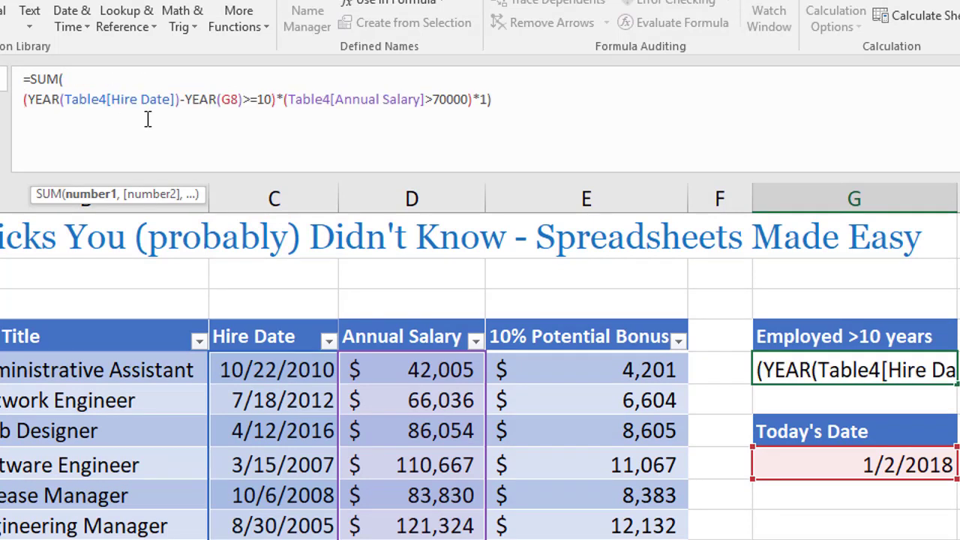
{"action": "left_click", "coordinate": [276, 100]}
{"action": "key", "text": "alt+Return"}
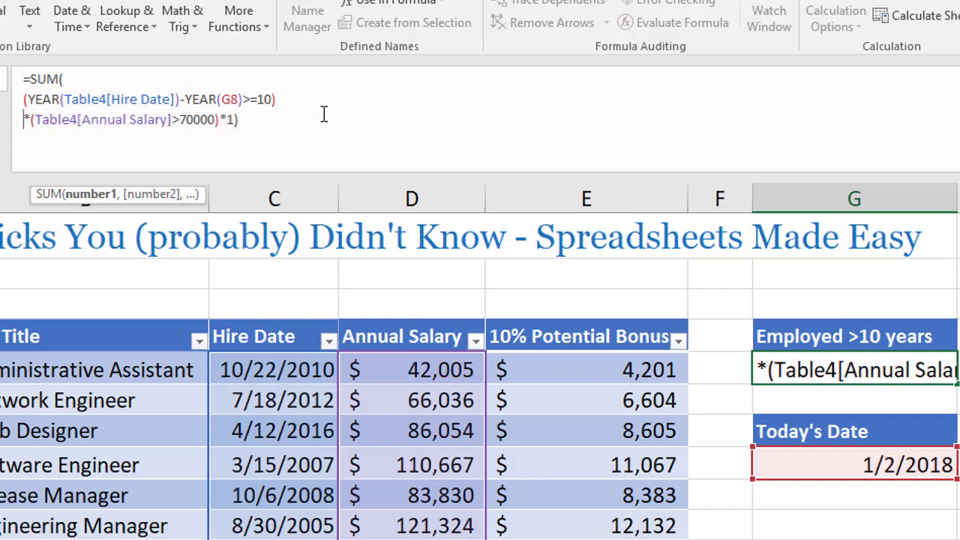
{"action": "left_click", "coordinate": [221, 119]}
{"action": "key", "text": "alt+Return"}
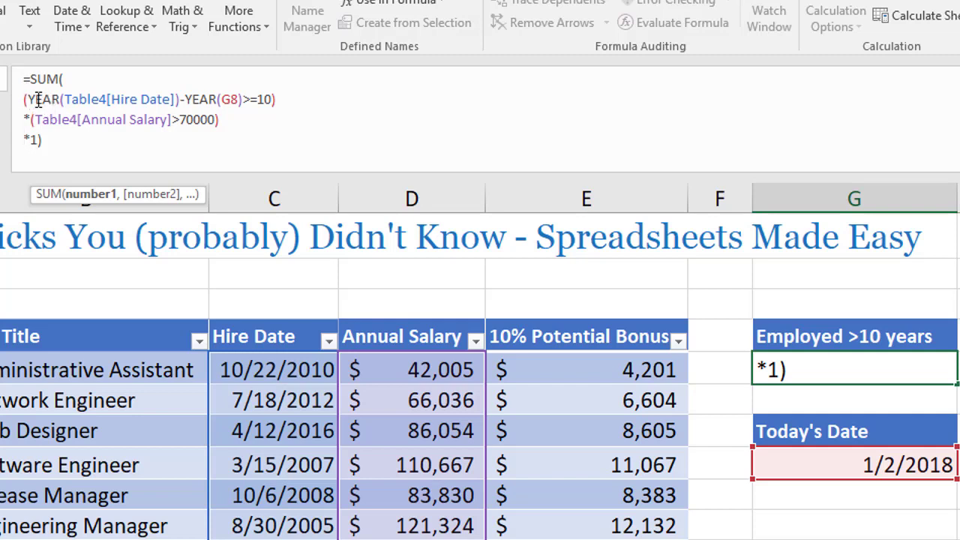
{"action": "left_click_drag", "start_coordinate": [28, 101], "coordinate": [276, 102]}
{"action": "left_click_drag", "start_coordinate": [28, 120], "coordinate": [239, 126]}
{"action": "left_click", "coordinate": [57, 137]}
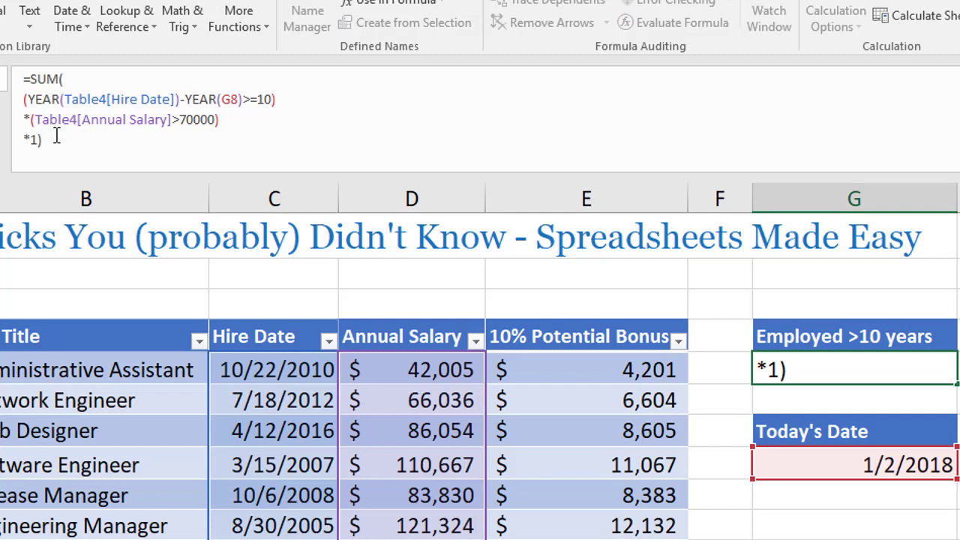
{"action": "key", "text": "ctrl+shift+Return"}
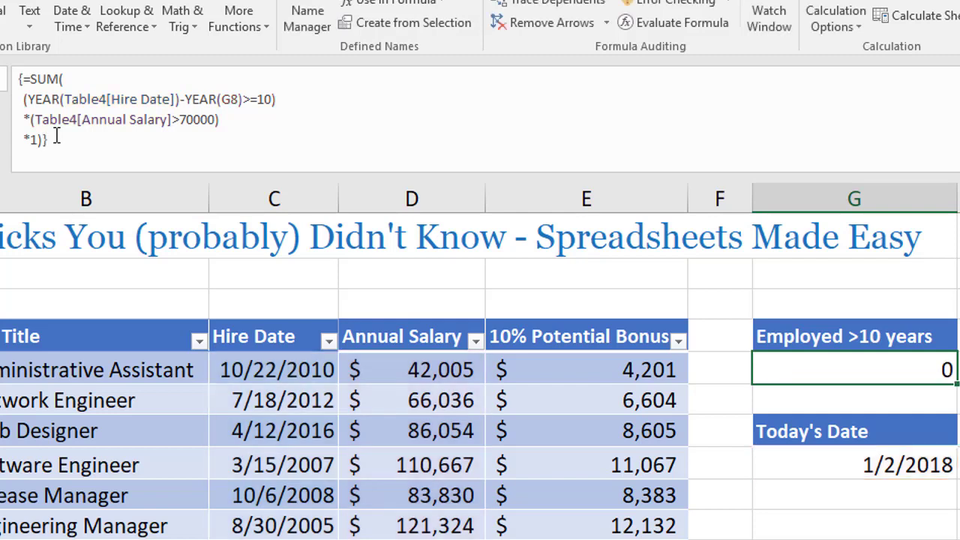
Reselect G5, collapse the formula bar to a single line and enlarge it again to view the whole multi-line formula.
{"action": "left_click", "coordinate": [868, 451]}
{"action": "left_click", "coordinate": [816, 375]}
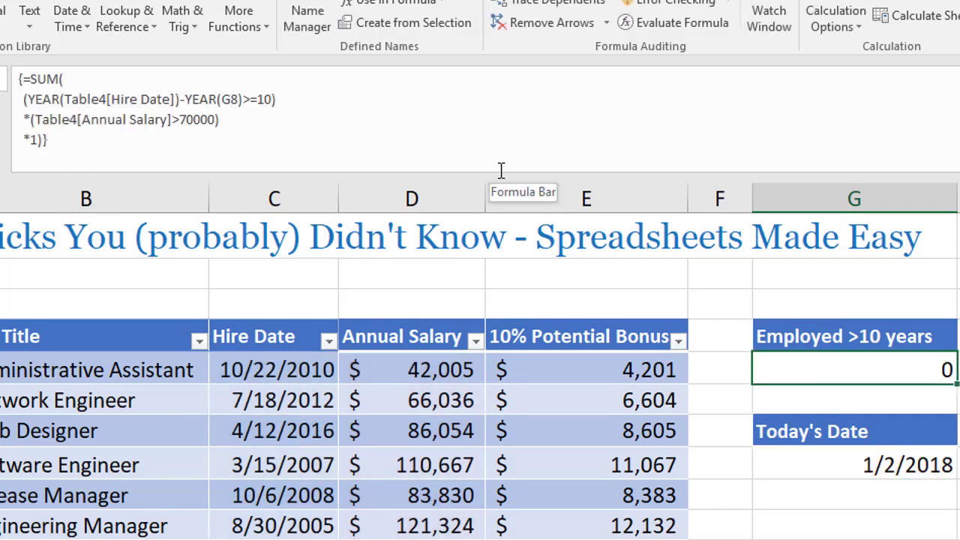
{"action": "left_click_drag", "start_coordinate": [496, 172], "coordinate": [510, 43]}
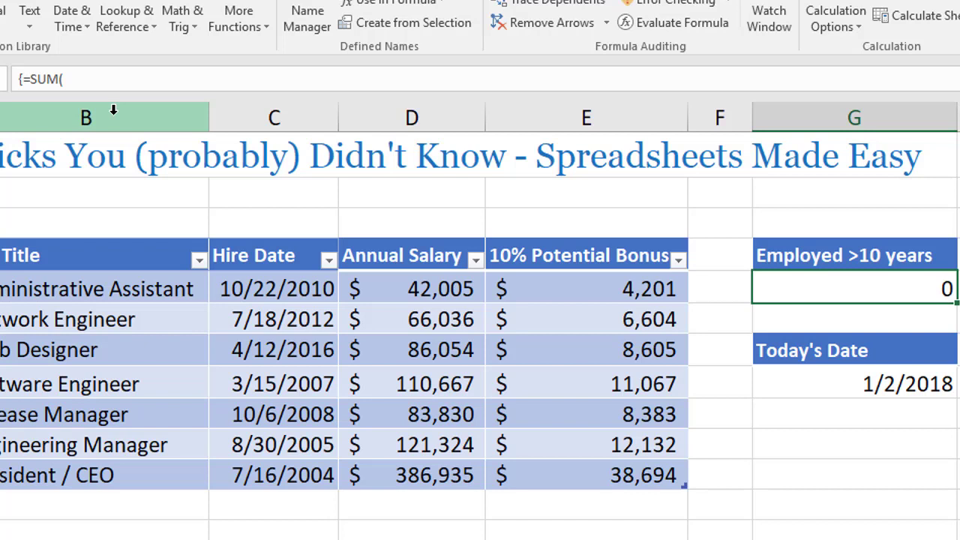
{"action": "left_click_drag", "start_coordinate": [124, 92], "coordinate": [122, 184]}
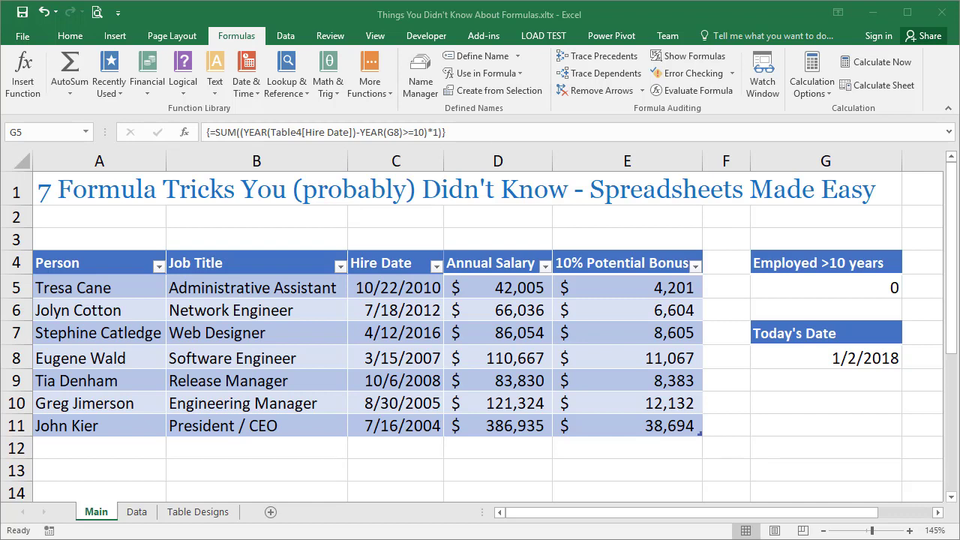
Evaluate the G8 reference and its enclosing YEAR function in place within the G5 formula, and cancel the edit.
{"action": "left_click", "coordinate": [825, 339]}
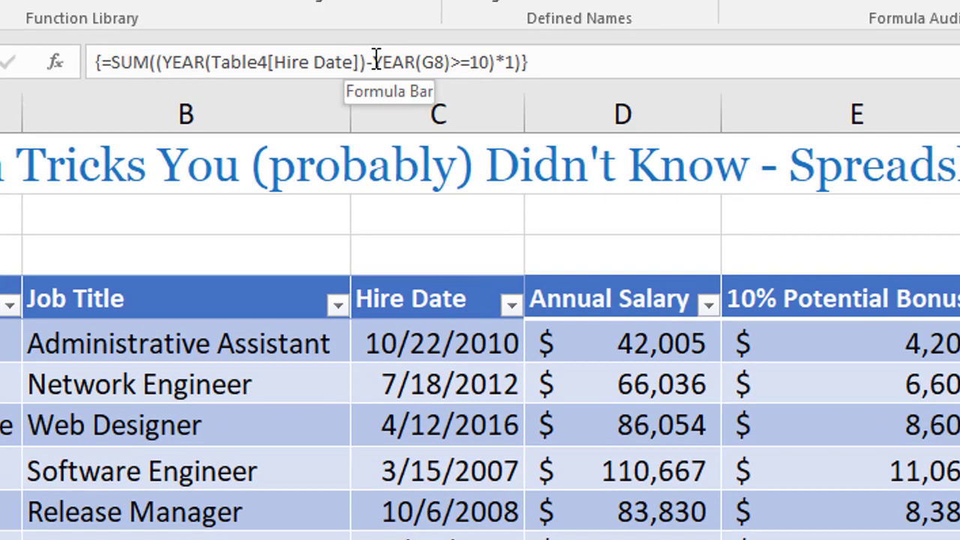
{"action": "left_click", "coordinate": [385, 61]}
{"action": "left_click_drag", "start_coordinate": [373, 61], "coordinate": [453, 58]}
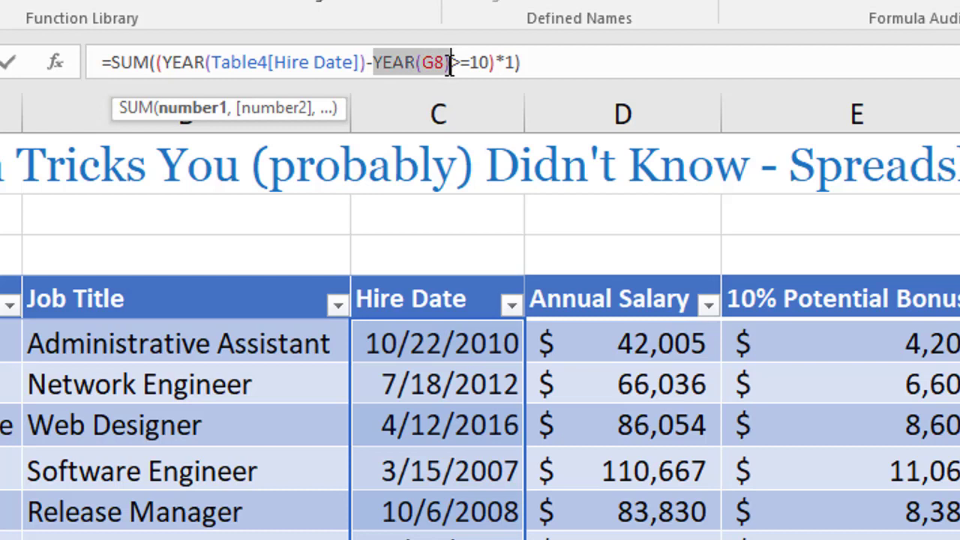
{"action": "left_click", "coordinate": [449, 64]}
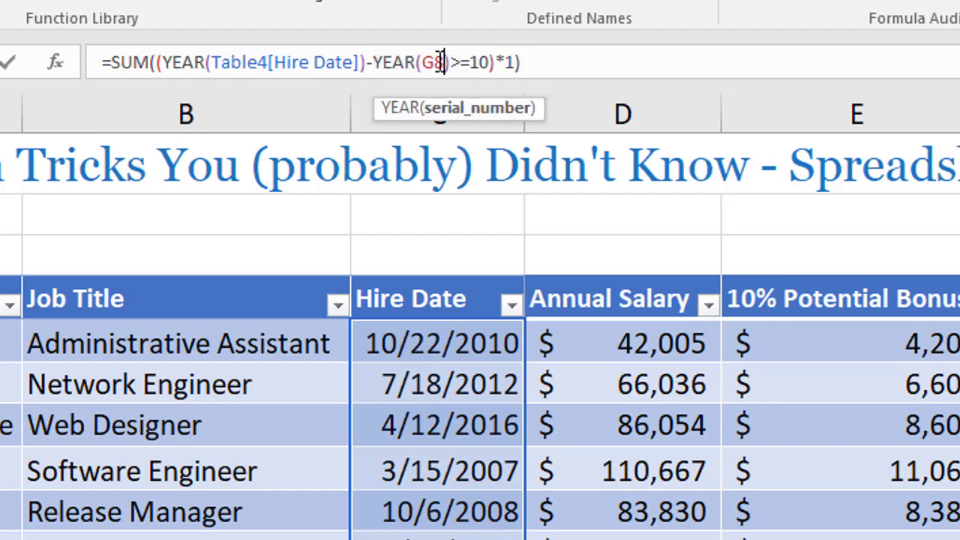
{"action": "left_click_drag", "start_coordinate": [424, 64], "coordinate": [446, 63]}
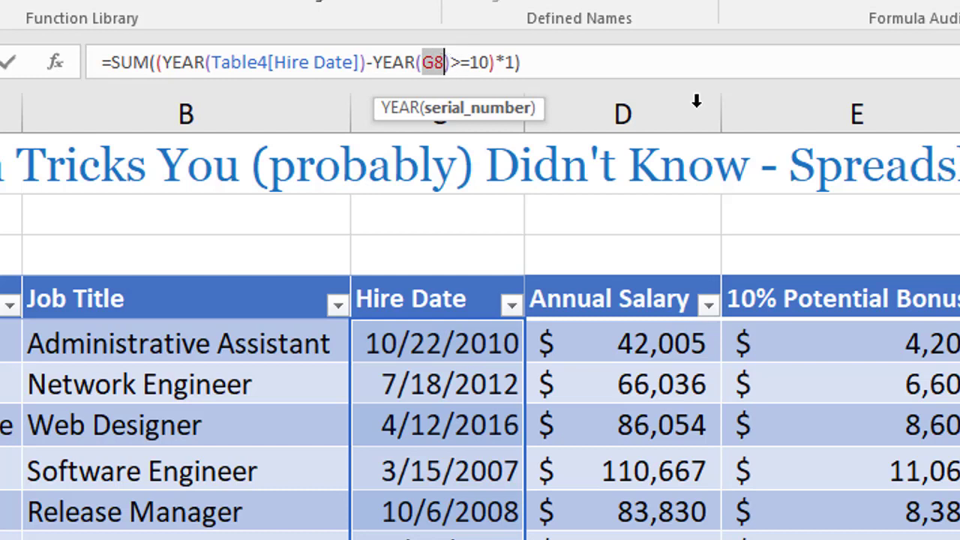
{"action": "key", "text": "F9"}
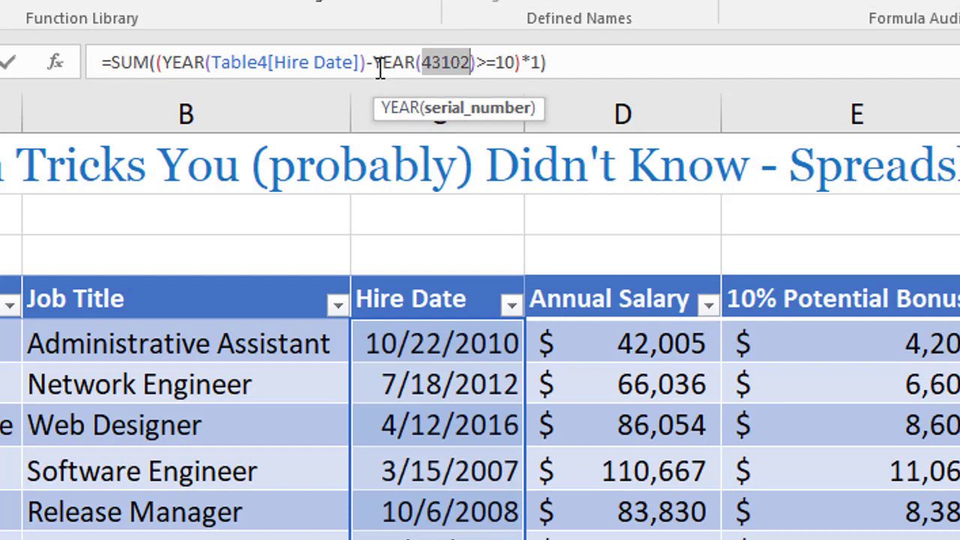
{"action": "left_click_drag", "start_coordinate": [373, 62], "coordinate": [483, 62]}
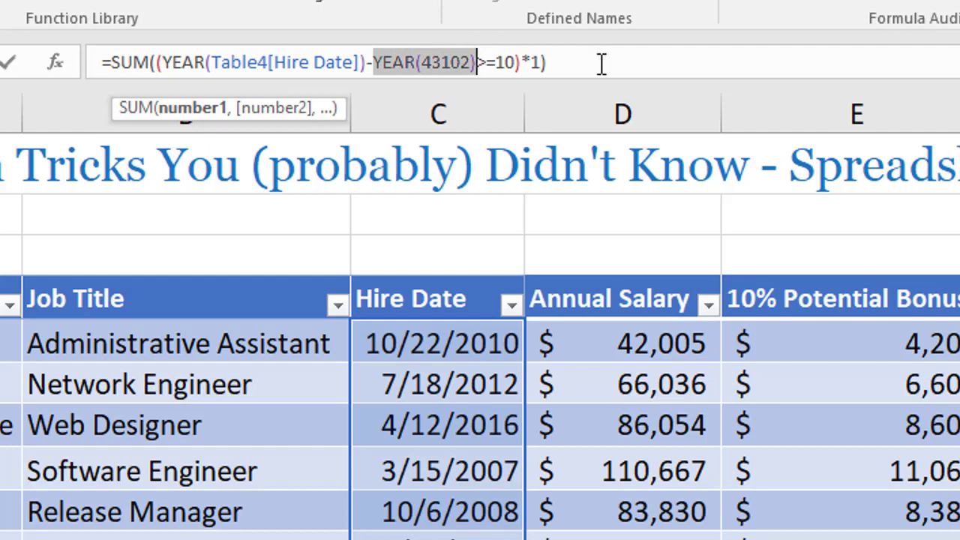
{"action": "key", "text": "F9"}
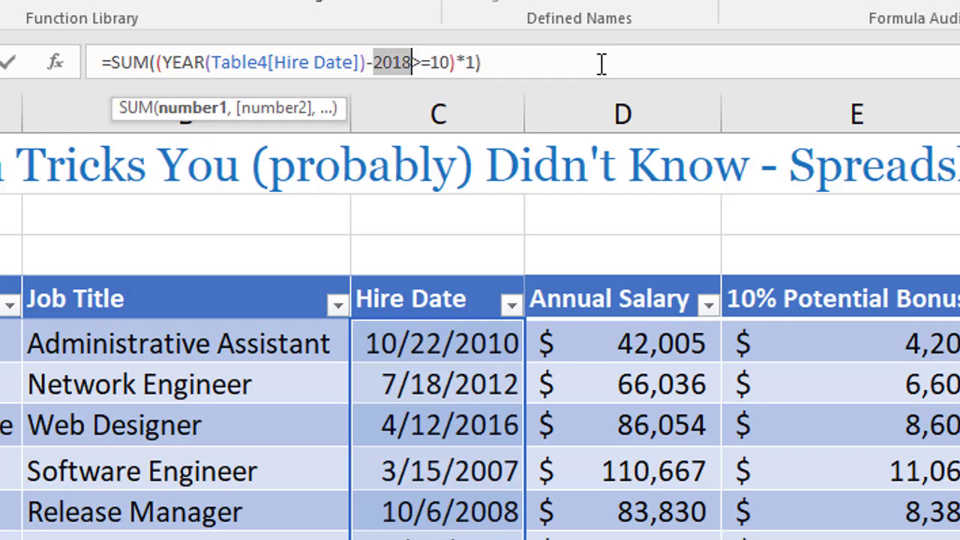
{"action": "key", "text": "Escape"}
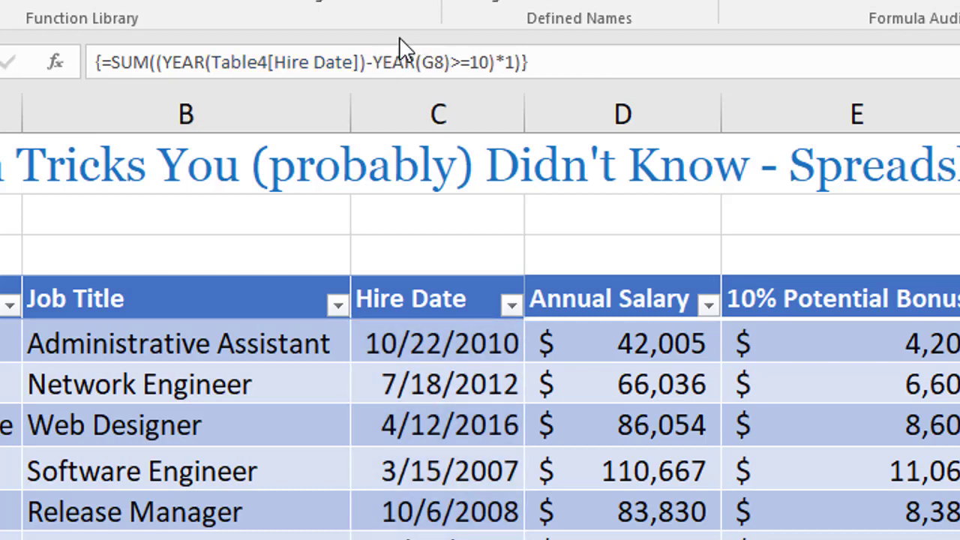
Reopen the G5 formula for editing and replace YEAR(G8) with its evaluated value.
{"action": "key", "text": "F2"}
{"action": "left_click_drag", "start_coordinate": [379, 63], "coordinate": [453, 62]}
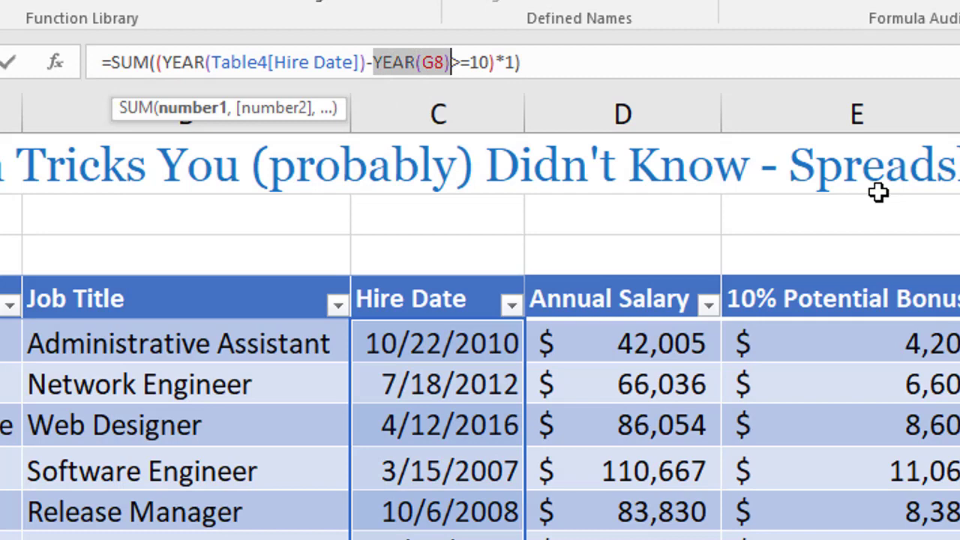
{"action": "key", "text": "F9"}
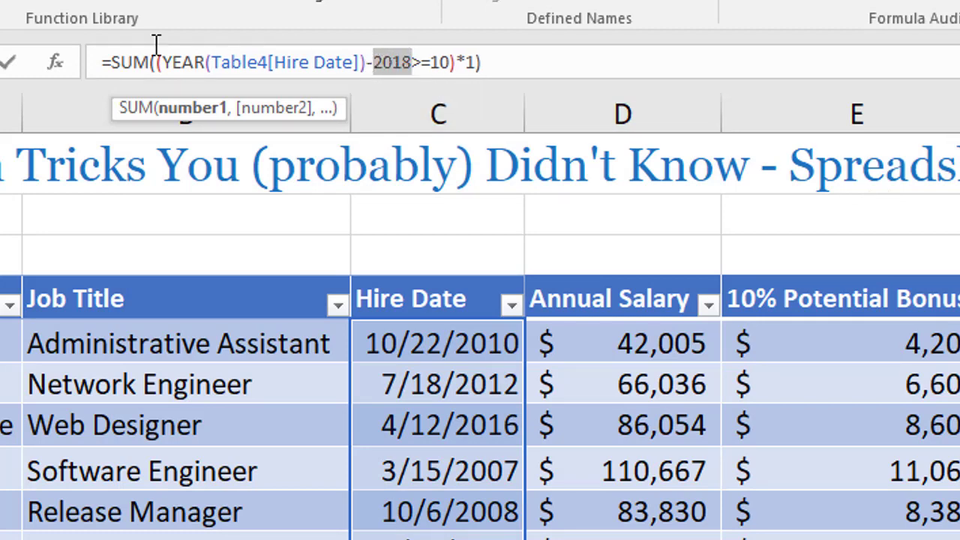
Evaluate Table4[Hire Date] in place within the G5 formula, followed by the YEAR function around it.
{"action": "left_click", "coordinate": [227, 63]}
{"action": "left_click_drag", "start_coordinate": [227, 62], "coordinate": [368, 61]}
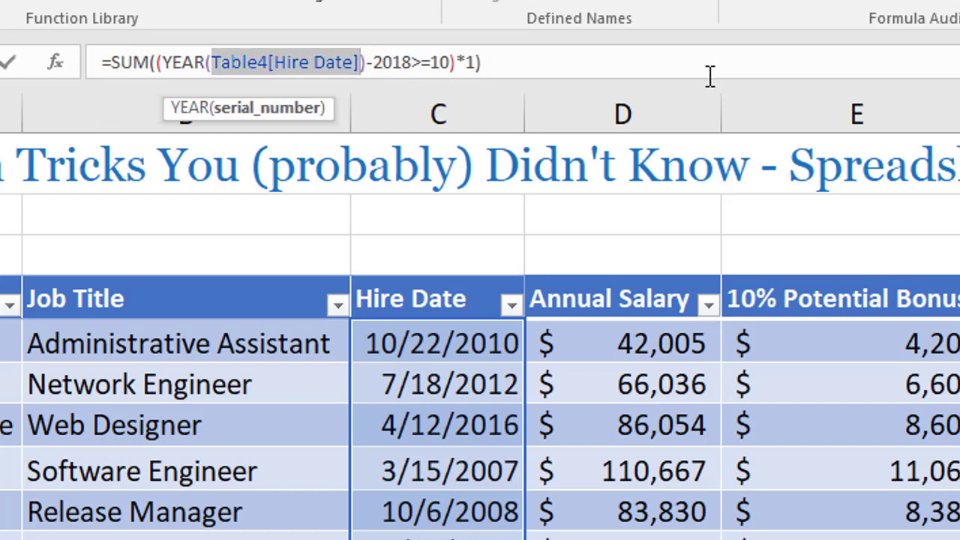
{"action": "key", "text": "F9"}
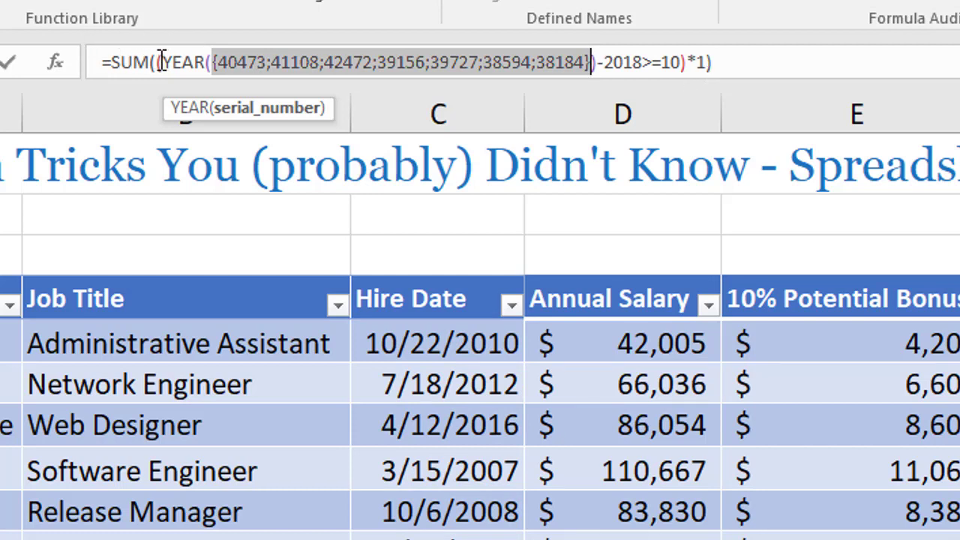
{"action": "left_click_drag", "start_coordinate": [162, 61], "coordinate": [598, 63]}
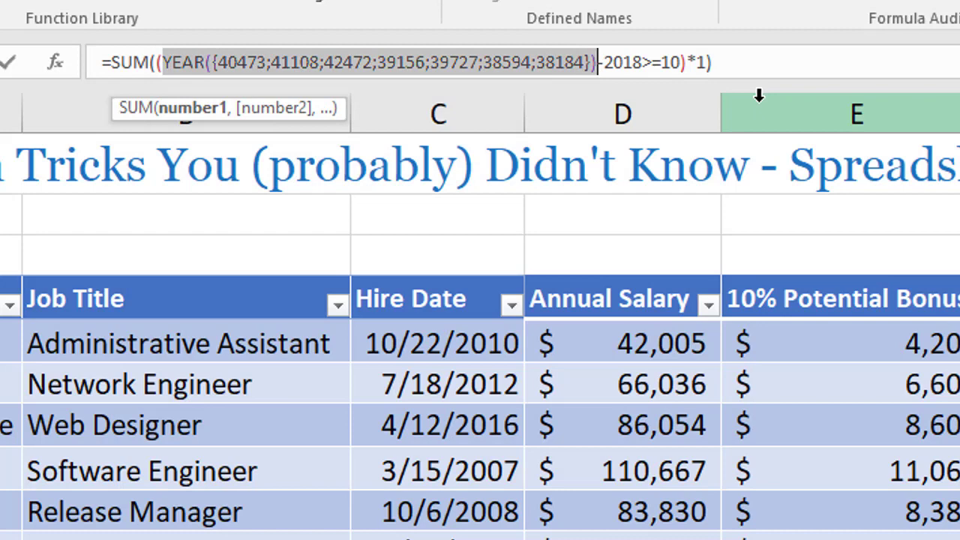
{"action": "key", "text": "F9"}
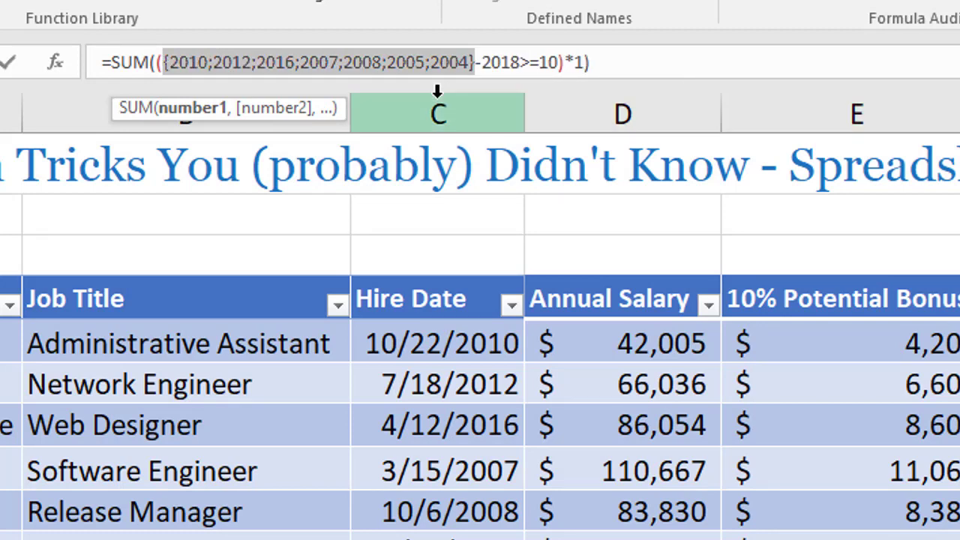
Evaluate the subtraction of 2018 from the hire years in the G5 formula, followed by the >=10 comparison.
{"action": "left_click", "coordinate": [390, 65]}
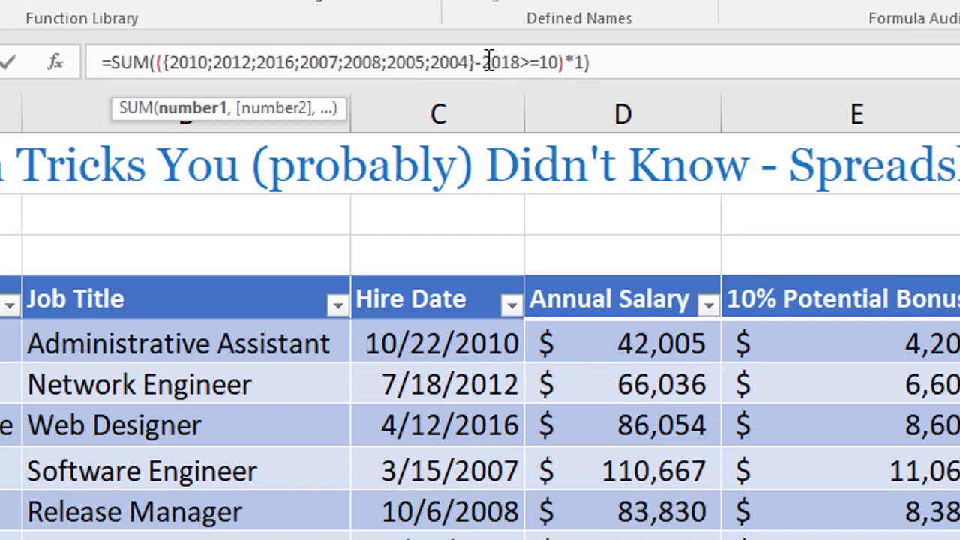
{"action": "left_click_drag", "start_coordinate": [164, 60], "coordinate": [518, 60]}
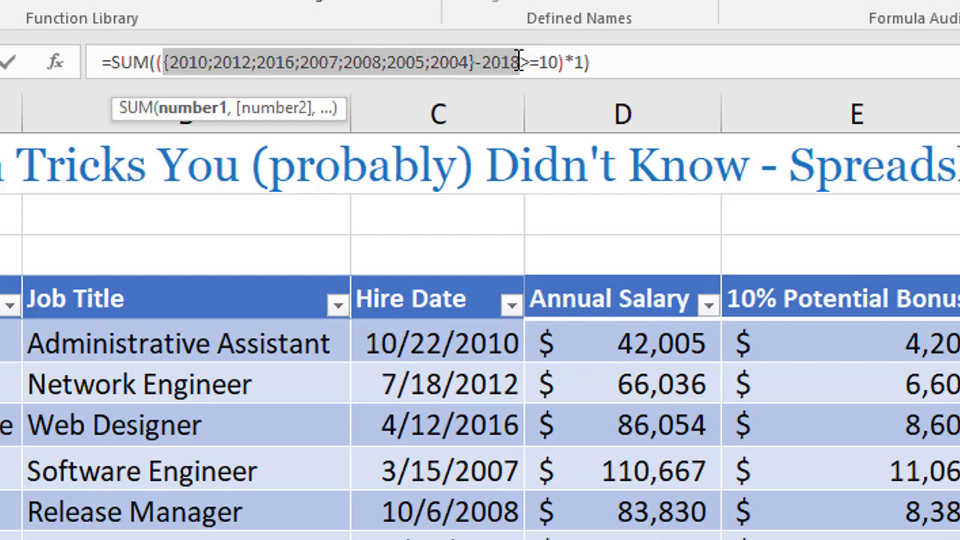
{"action": "key", "text": "F9"}
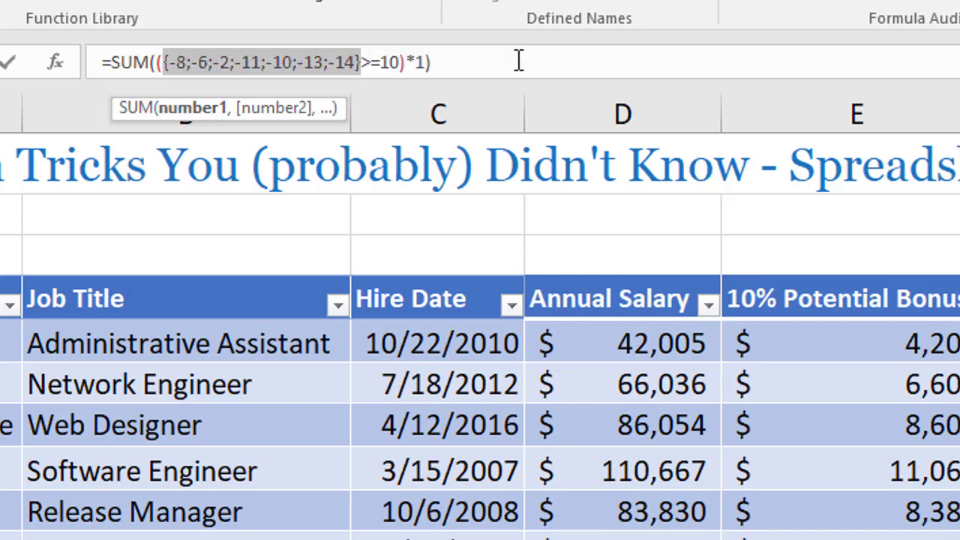
{"action": "left_click", "coordinate": [261, 63]}
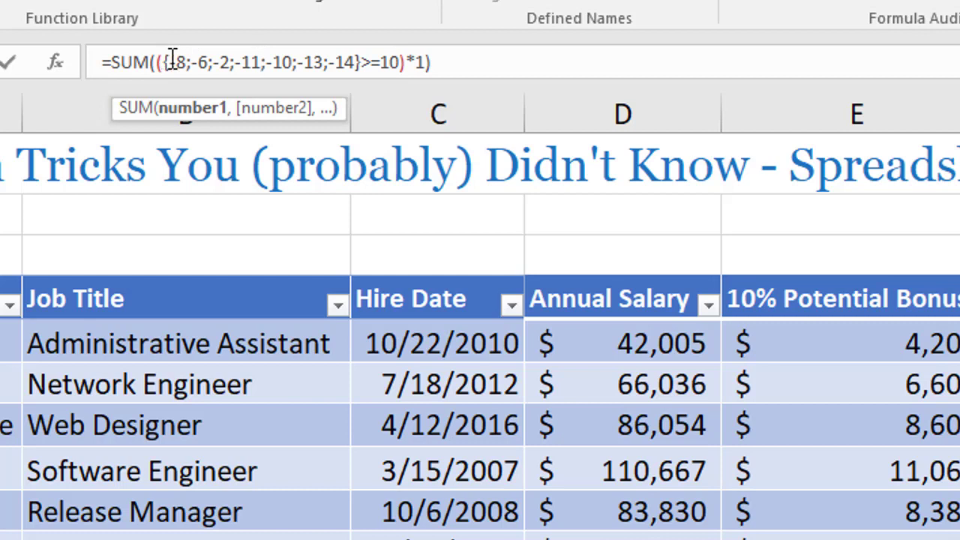
{"action": "left_click_drag", "start_coordinate": [166, 60], "coordinate": [398, 59]}
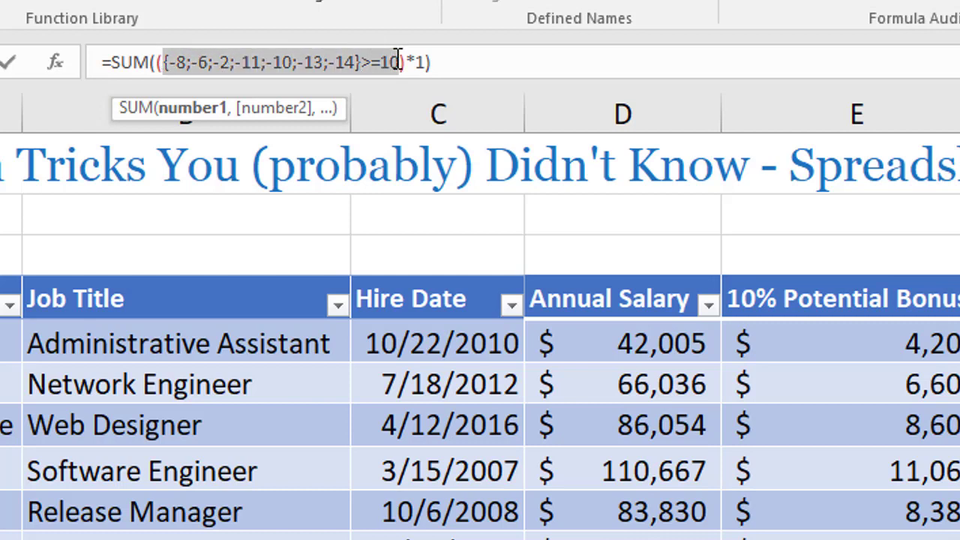
{"action": "key", "text": "F9"}
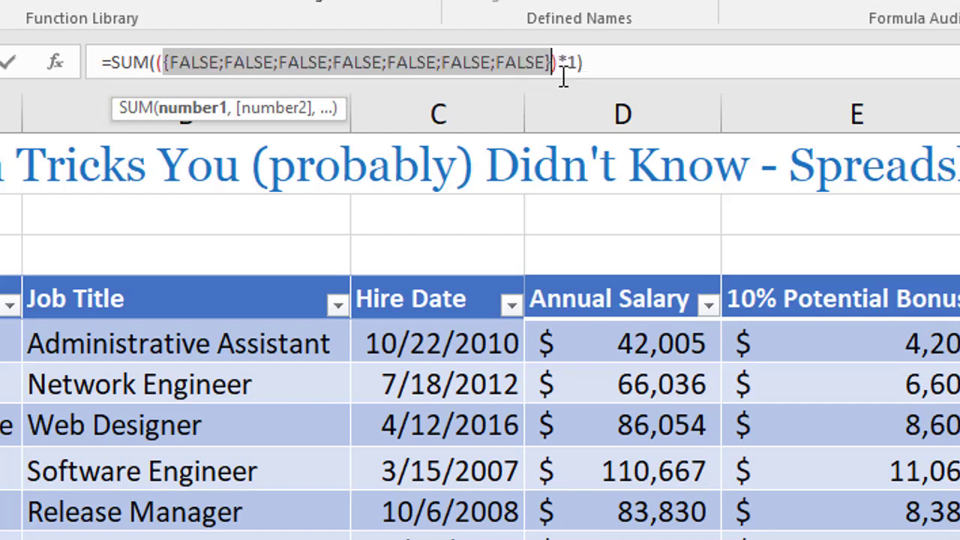
Evaluate the multiplication by 1 in place within the G5 formula, followed by the whole SUM, and cancel the edit.
{"action": "left_click_drag", "start_coordinate": [157, 65], "coordinate": [580, 60]}
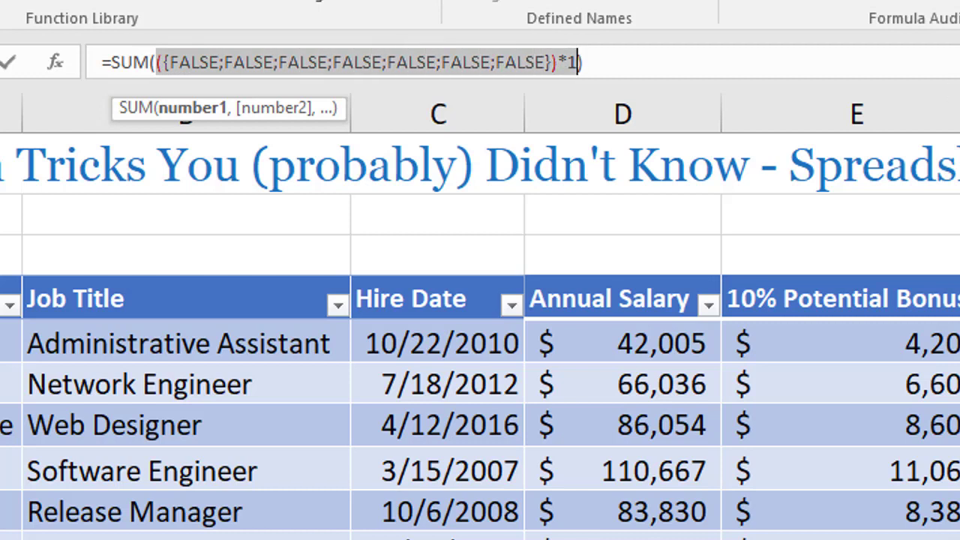
{"action": "key", "text": "F9"}
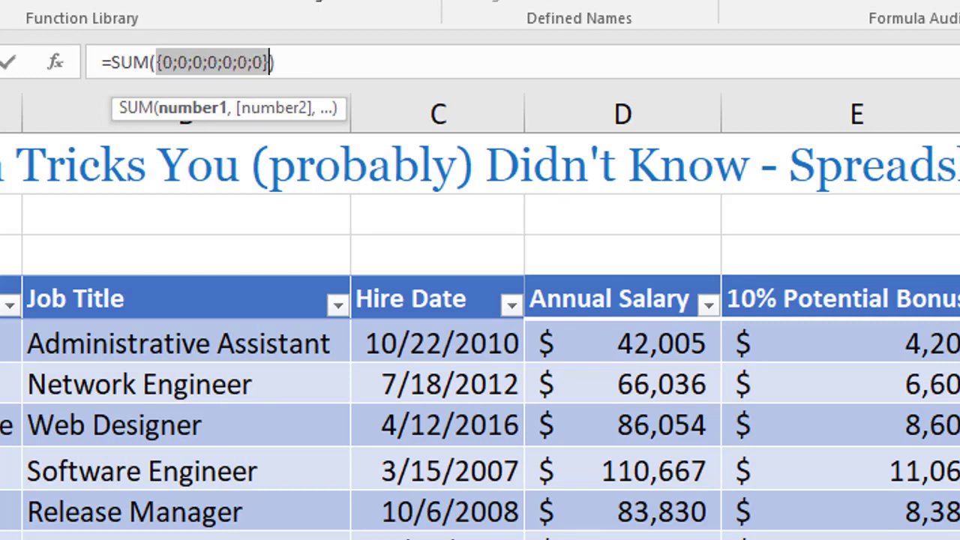
{"action": "left_click_drag", "start_coordinate": [340, 60], "coordinate": [110, 60]}
{"action": "key", "text": "BackSpace"}
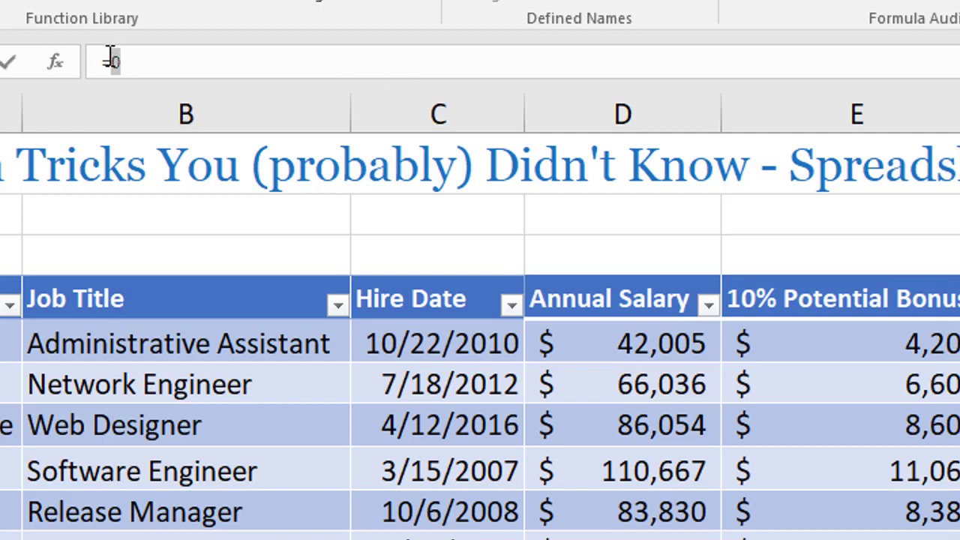
{"action": "type", "text": "0"}
{"action": "key", "text": "Escape"}
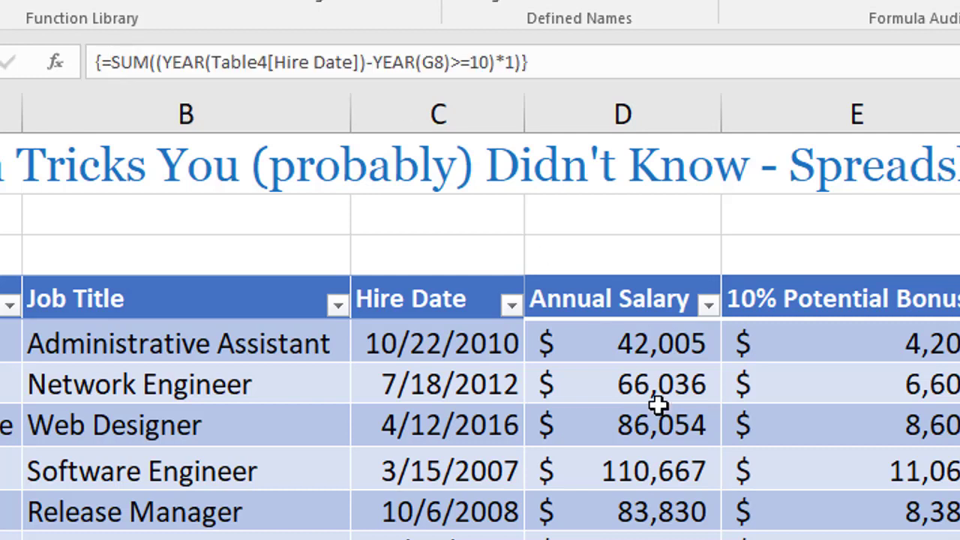
Reorder the subtraction in the G5 formula to YEAR(G8)-YEAR(Table4[Hire Date]).
{"action": "left_click", "coordinate": [384, 63]}
{"action": "left_click_drag", "start_coordinate": [384, 63], "coordinate": [451, 62]}
{"action": "key", "text": "BackSpace"}
{"action": "key", "text": "BackSpace"}
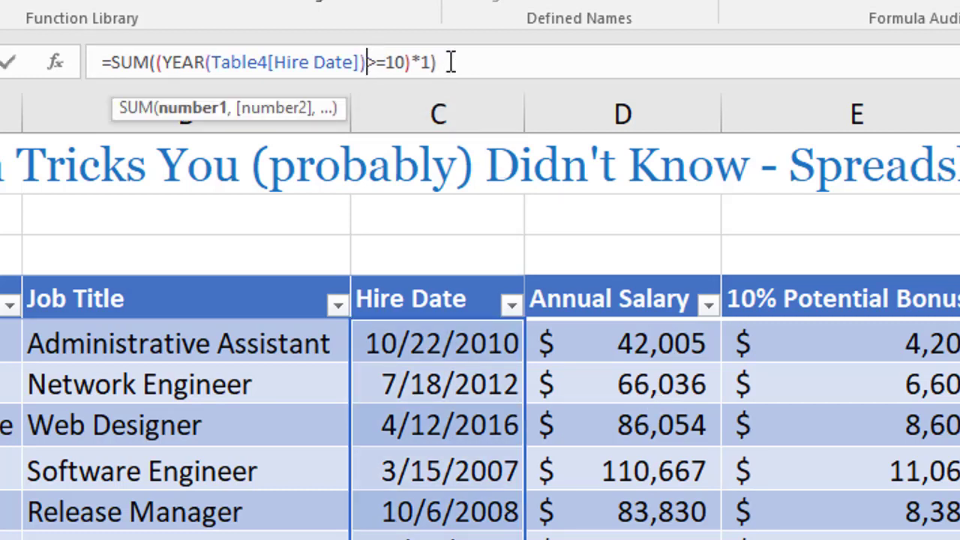
{"action": "left_click", "coordinate": [162, 61]}
{"action": "type", "text": "YEAR(G8)-"}
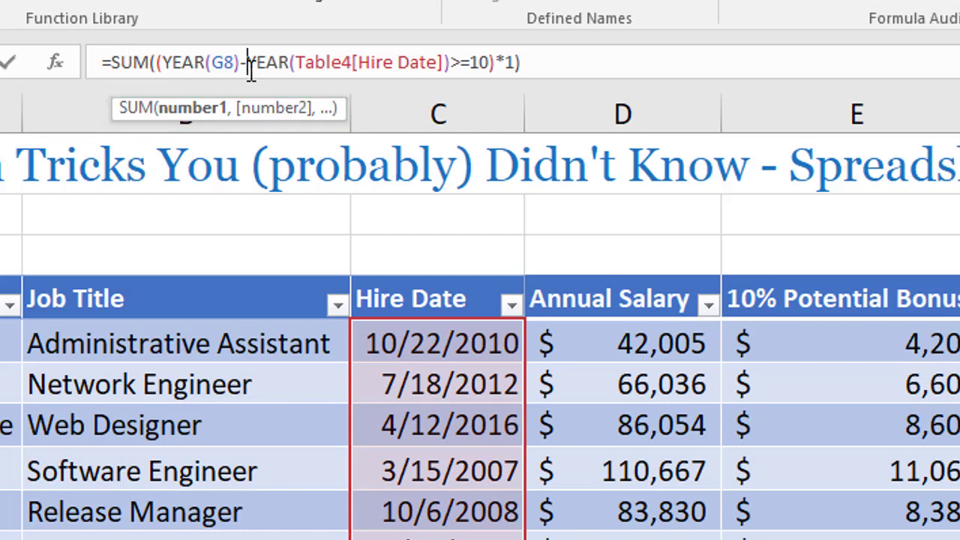
Evaluate YEAR(G8)-YEAR(Table4[Hire Date]) in place within the G5 formula, followed by the >=10 comparison.
{"action": "left_click_drag", "start_coordinate": [248, 61], "coordinate": [439, 61]}
{"action": "left_click_drag", "start_coordinate": [163, 62], "coordinate": [451, 61]}
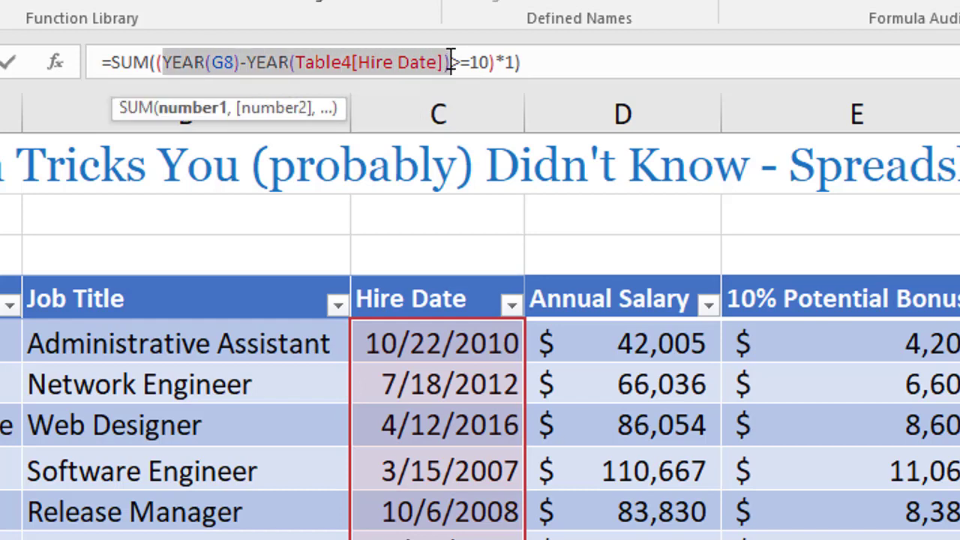
{"action": "key", "text": "F9"}
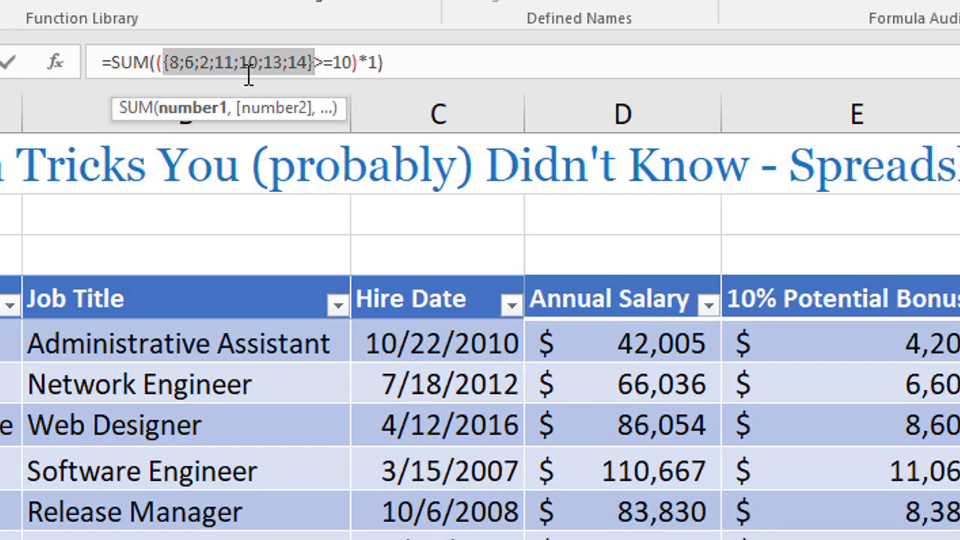
{"action": "left_click", "coordinate": [161, 62]}
{"action": "left_click_drag", "start_coordinate": [163, 61], "coordinate": [355, 65]}
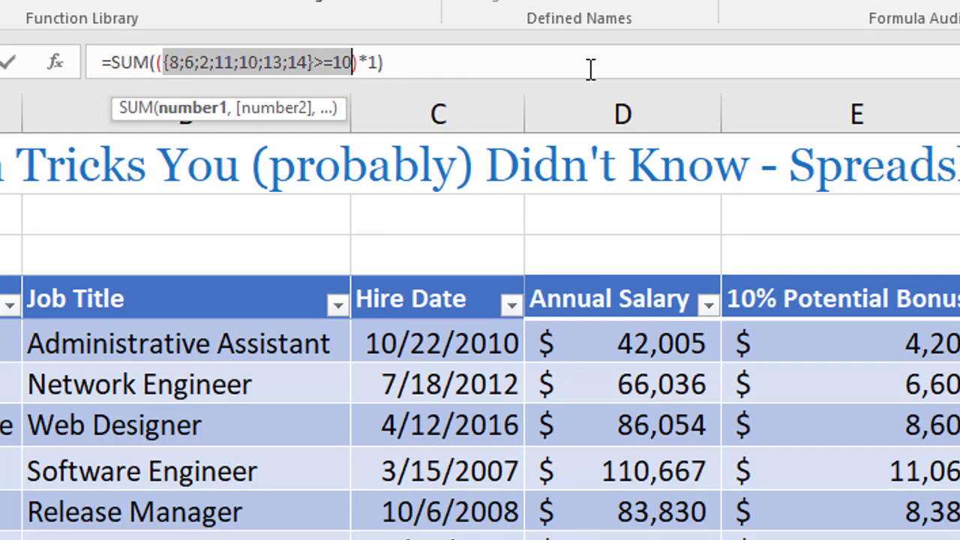
{"action": "key", "text": "F9"}
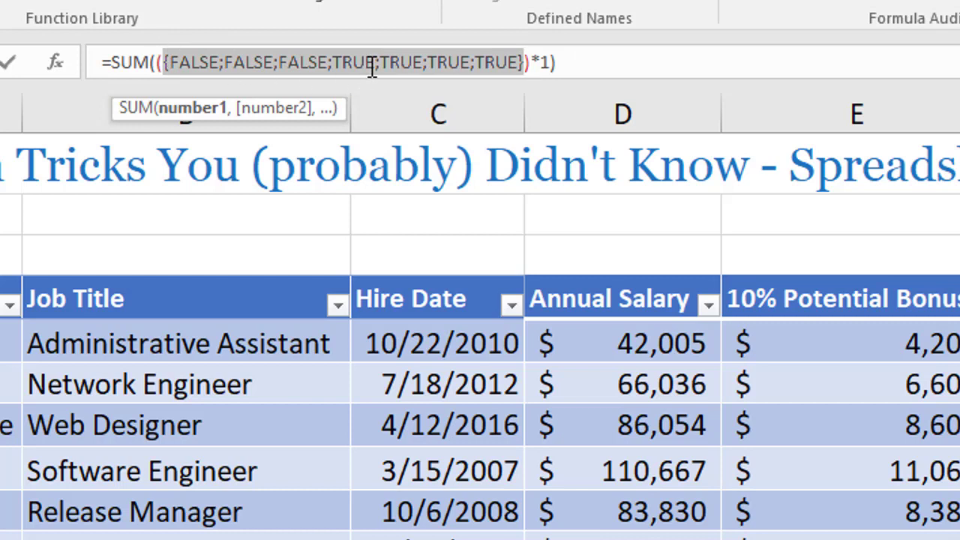
Evaluate the multiplication of the TRUE/FALSE array by 1 in place, followed by the complete SUM function.
{"action": "left_click_drag", "start_coordinate": [155, 61], "coordinate": [548, 63]}
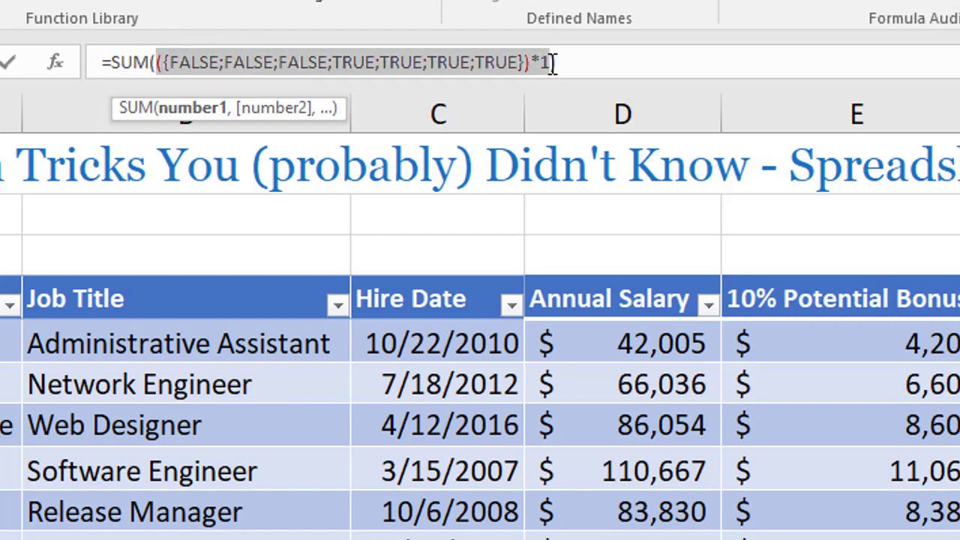
{"action": "key", "text": "F9"}
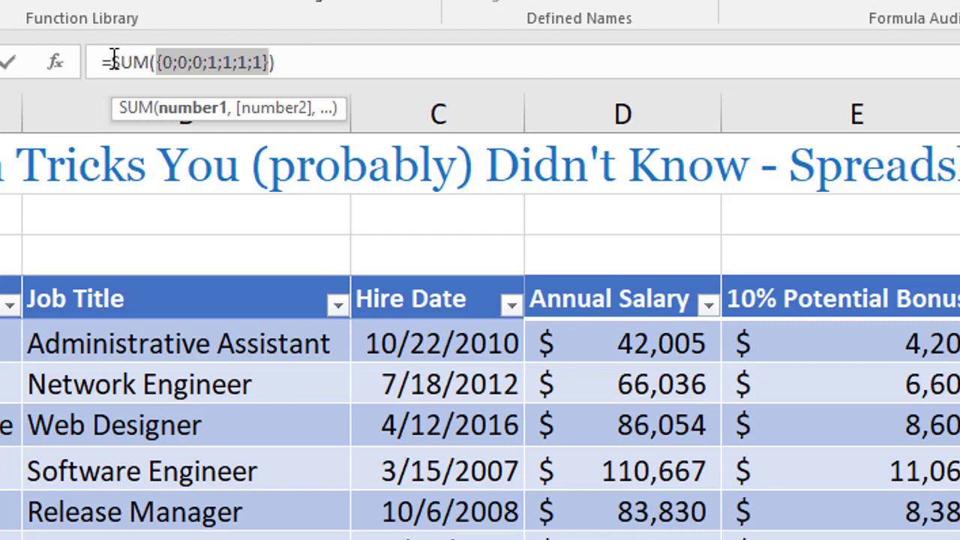
{"action": "left_click_drag", "start_coordinate": [111, 61], "coordinate": [328, 64]}
{"action": "key", "text": "F9"}
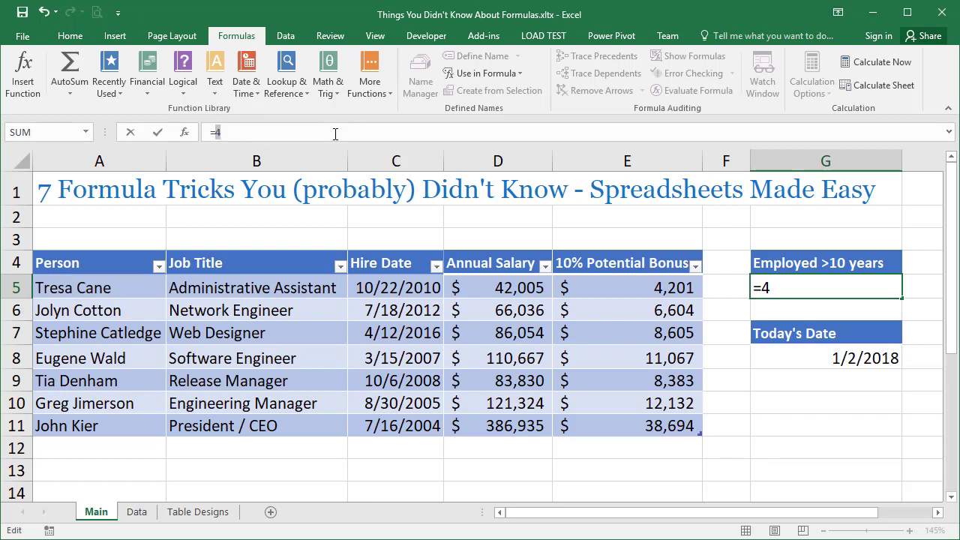
Commit the fully evaluated formula to G5 as a fixed value, and undo that entry.
{"action": "key", "text": "Return"}
{"action": "key", "text": "Up"}
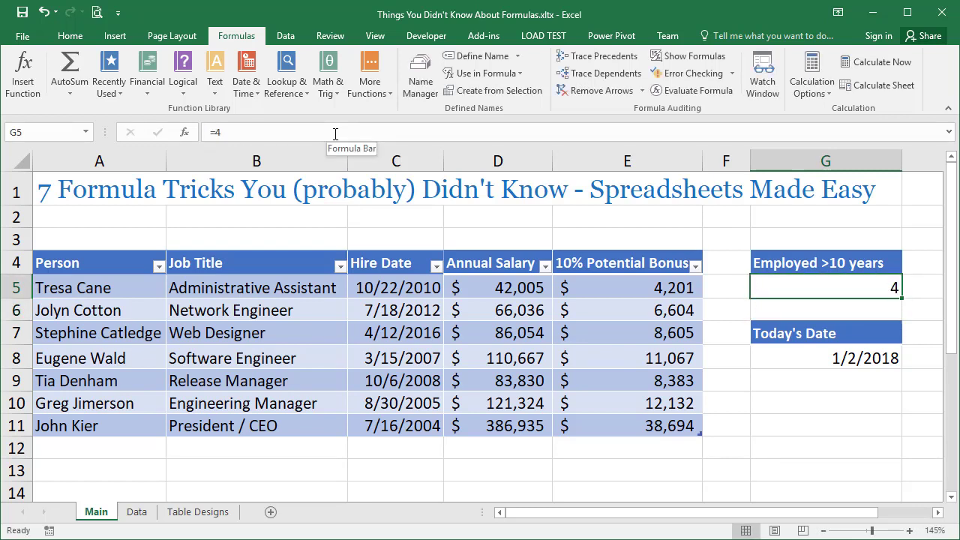
{"action": "key", "text": "ctrl+z"}
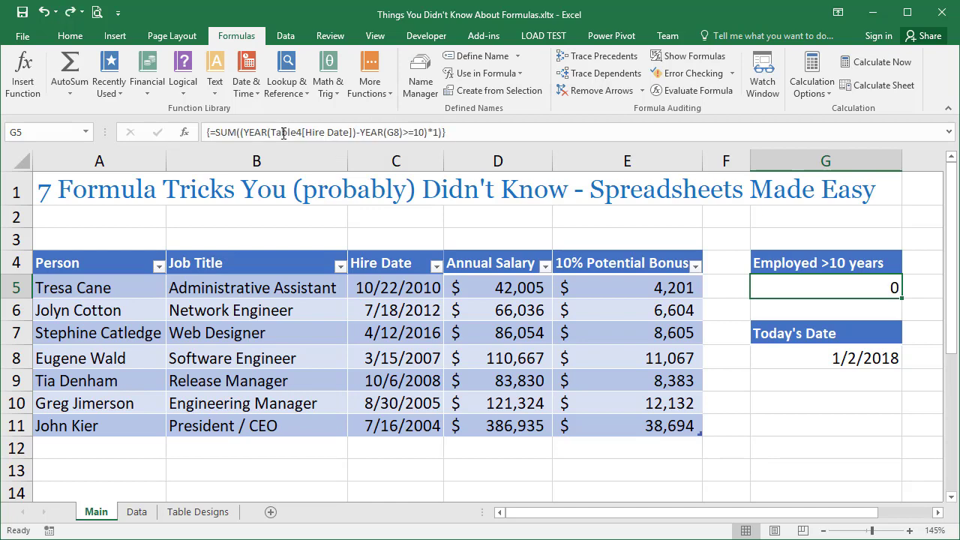
Rewrite the G5 formula as =SUM((YEAR(G8)-YEAR(Table4[Hire Date])>=10)*1) and enter it as an array formula.
{"action": "left_click_drag", "start_coordinate": [360, 132], "coordinate": [406, 132]}
{"action": "key", "text": "BackSpace"}
{"action": "key", "text": "BackSpace"}
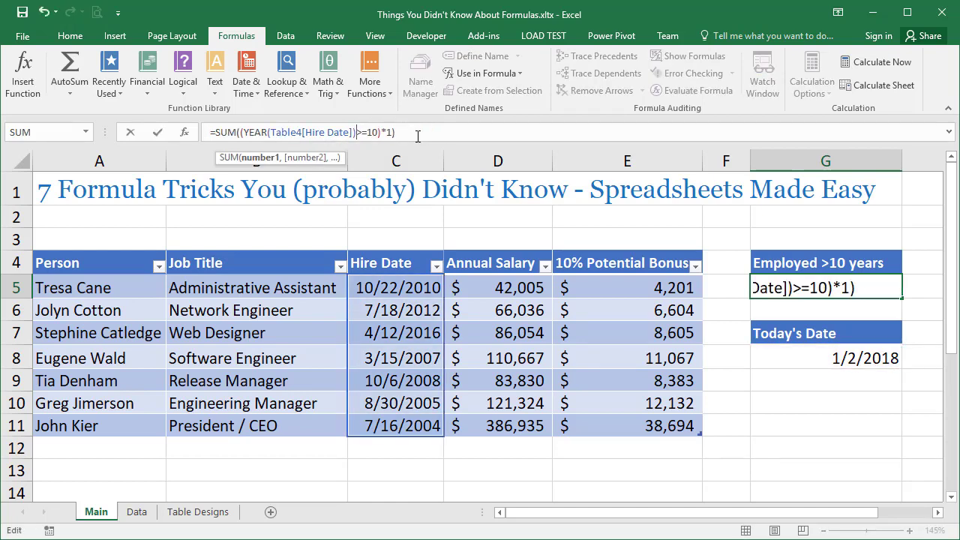
{"action": "key", "text": "ctrl+z"}
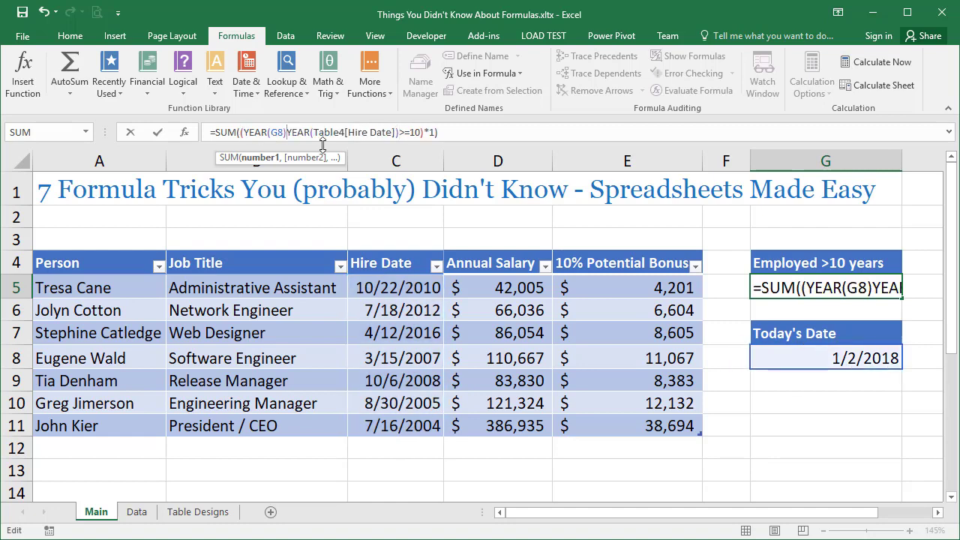
{"action": "key", "text": "ctrl+shift+Return"}
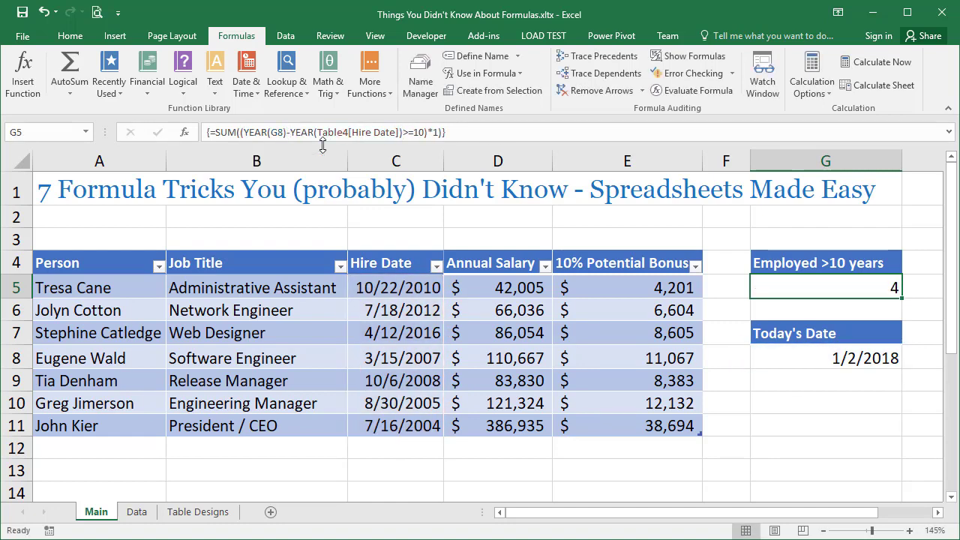